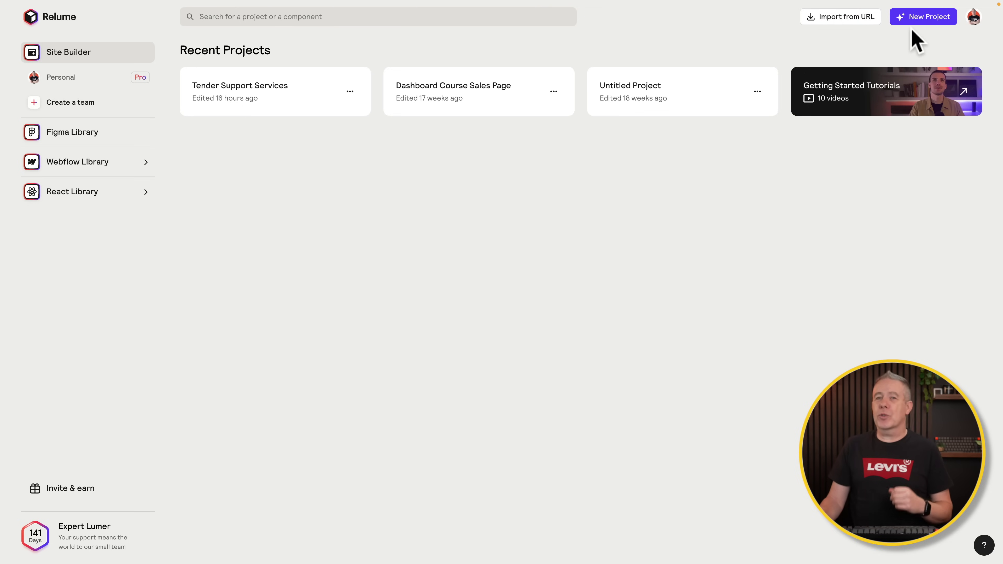
Step: Create a new project and generate a 1-5 page English (UK) sitemap from the pasted Tender Coach description
click(932, 18)
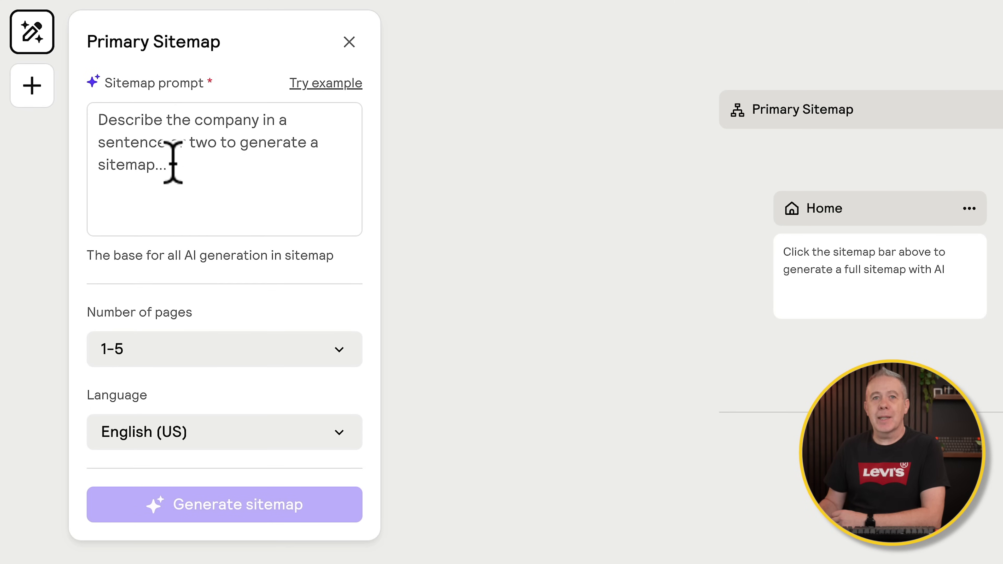
click(99, 118)
text(The Tender Coach is a business that helps SME's to prepare for the public tendering process by offering help, support and guidance.)
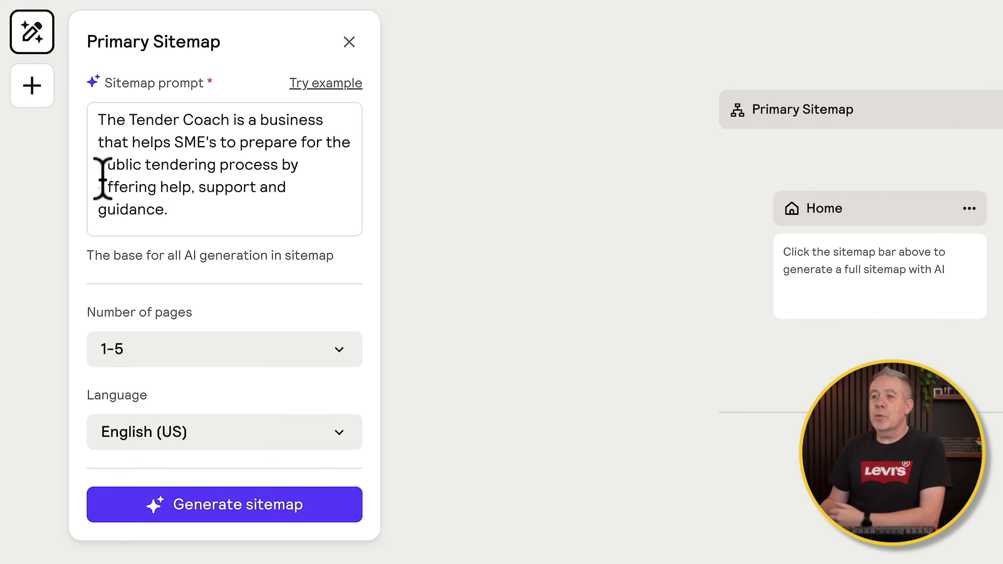
click(168, 347)
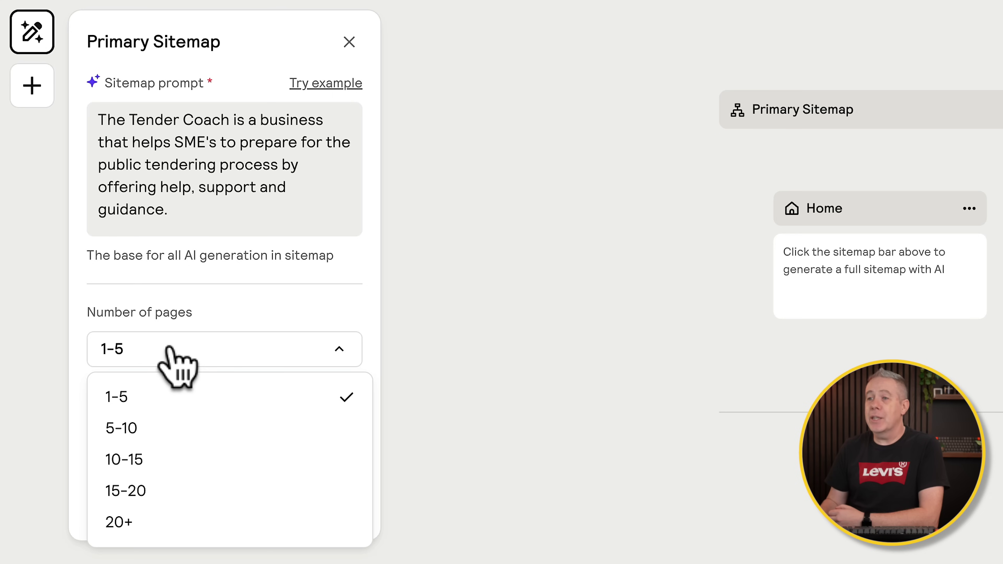
click(258, 304)
click(199, 431)
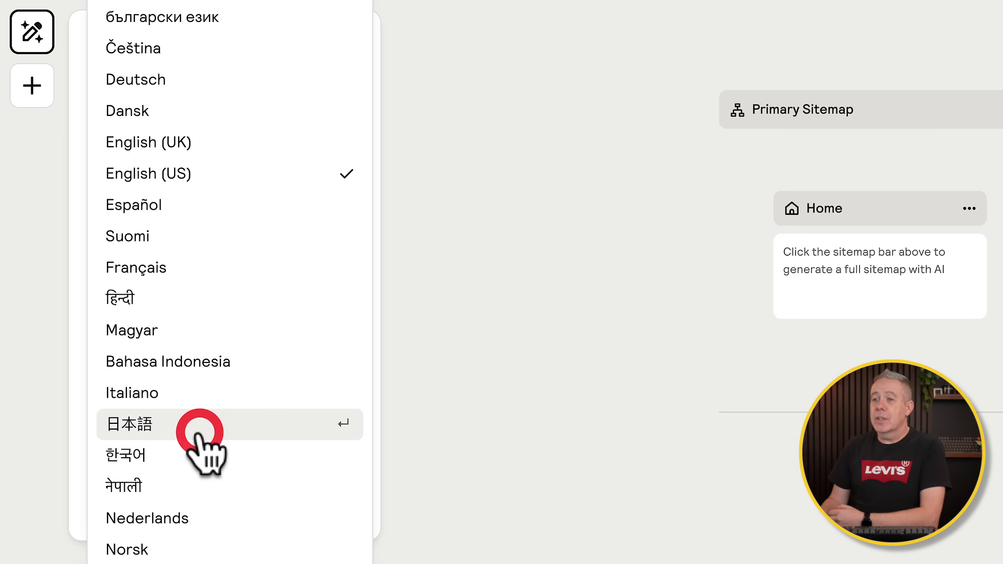
click(178, 148)
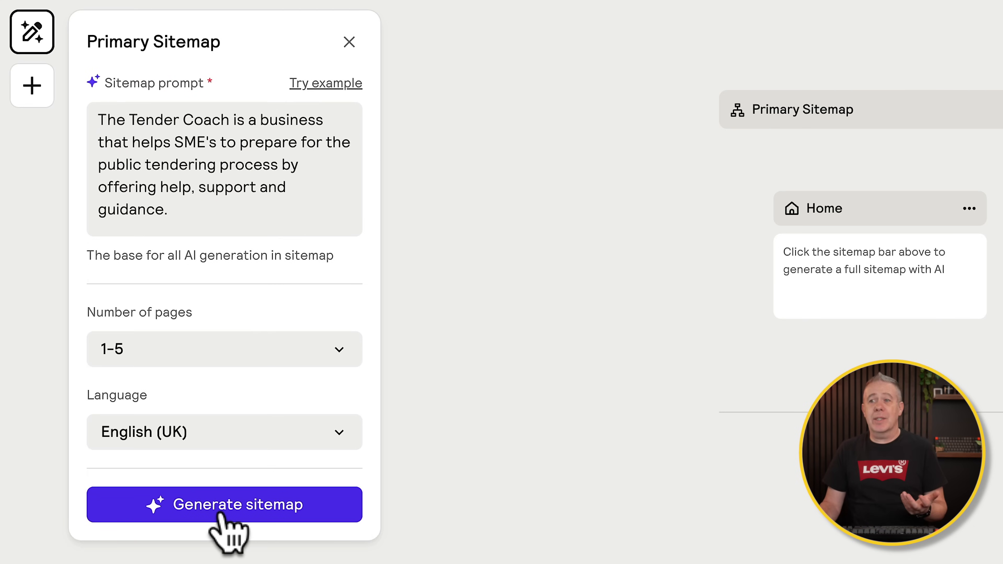
click(222, 513)
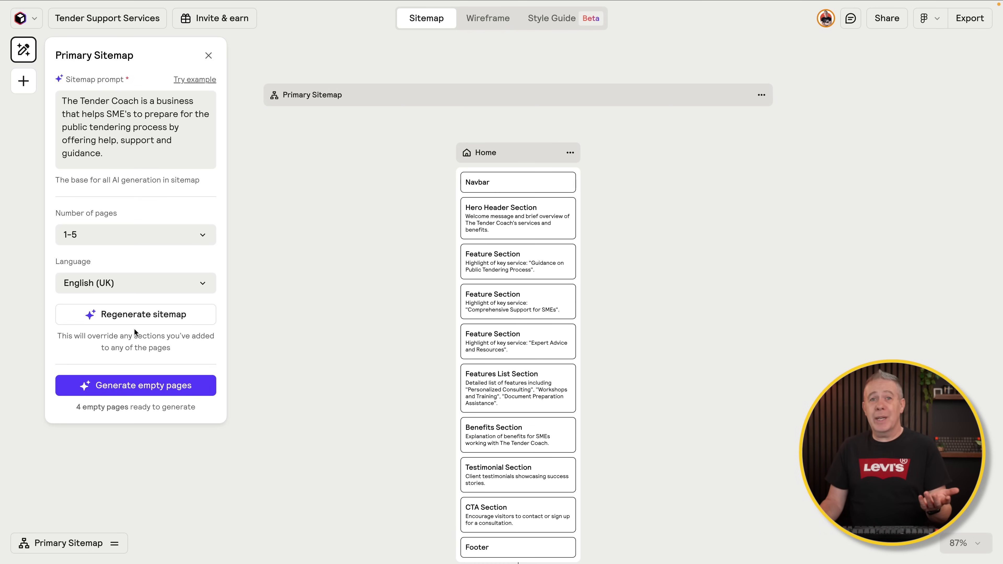
Step: Close the sitemap prompt panel and review the Home, About Us, Services, Blog and Blog Post pages
click(386, 345)
click(381, 274)
scroll(381, 274, down, 3)
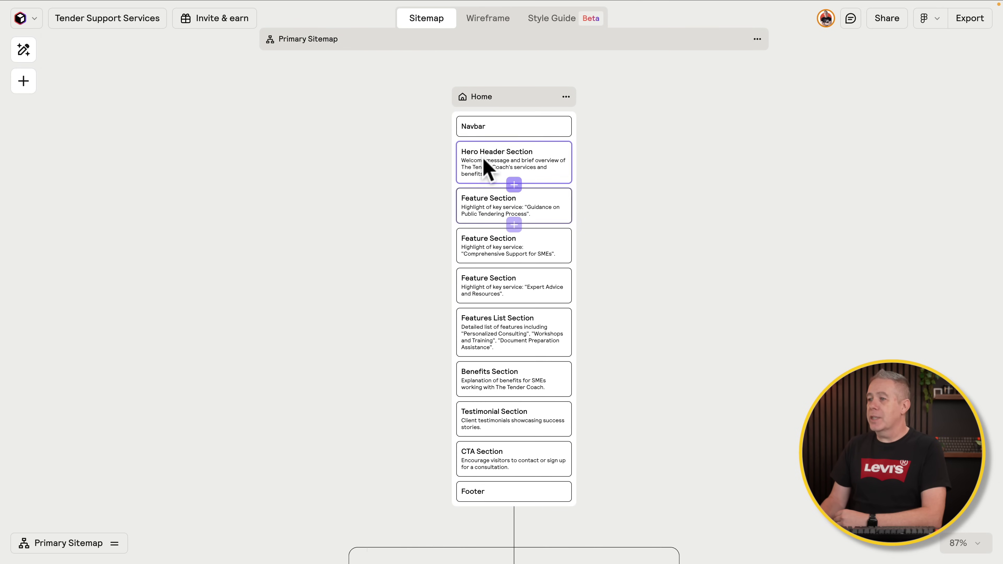
scroll(331, 488, down, 5)
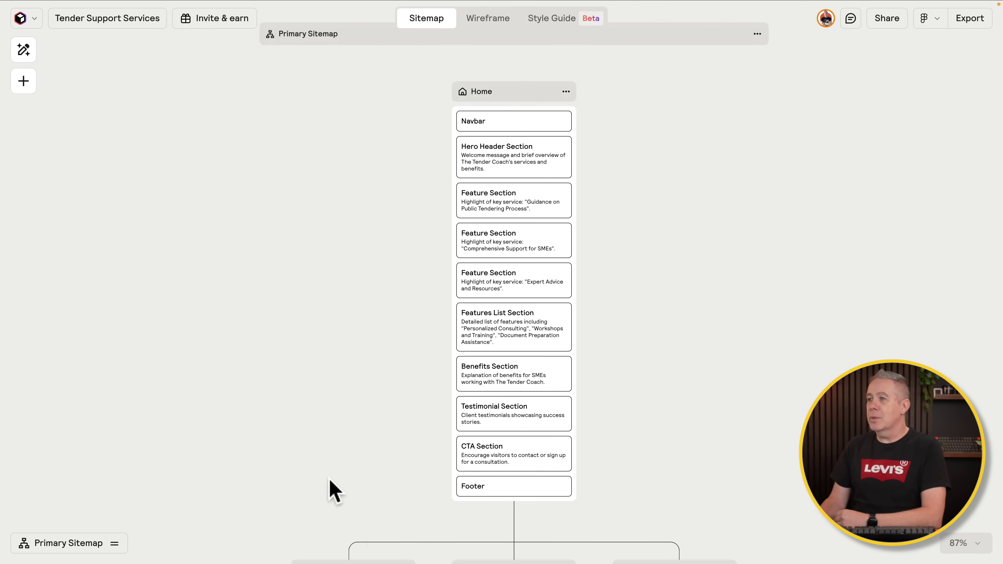
scroll(331, 488, down, 5)
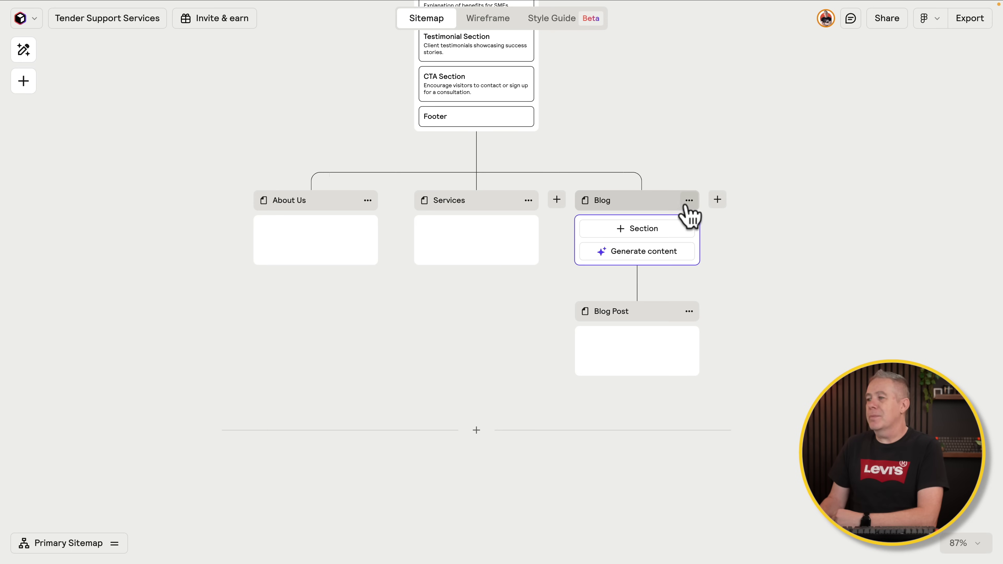
Step: Delete the Blog Post and Blog pages from the sitemap
click(689, 311)
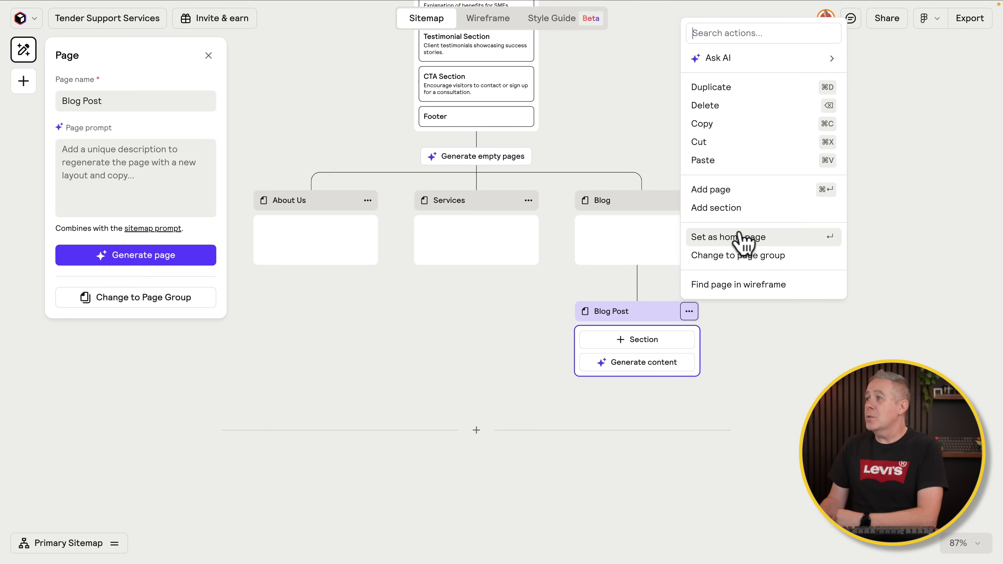
click(739, 112)
click(689, 200)
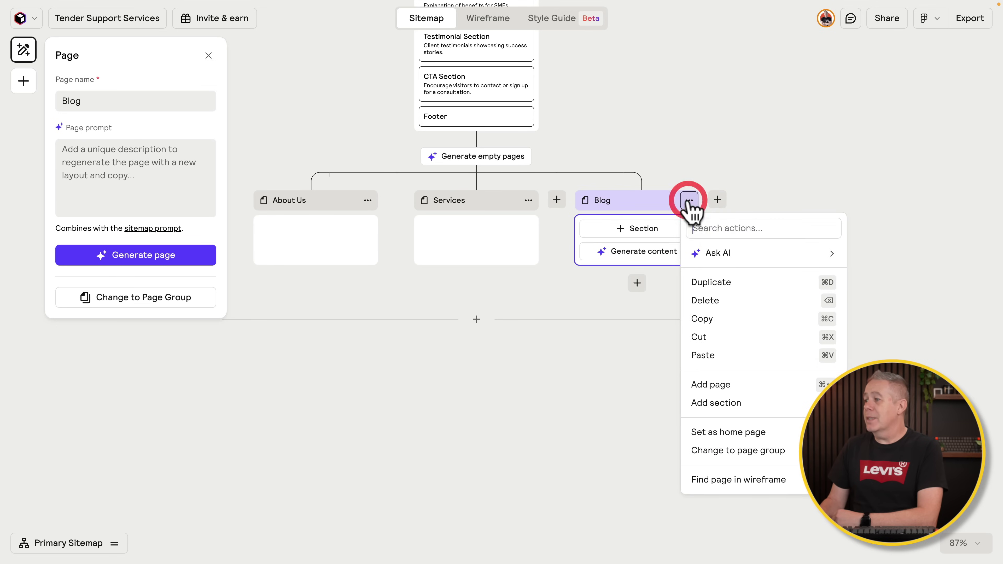
click(709, 300)
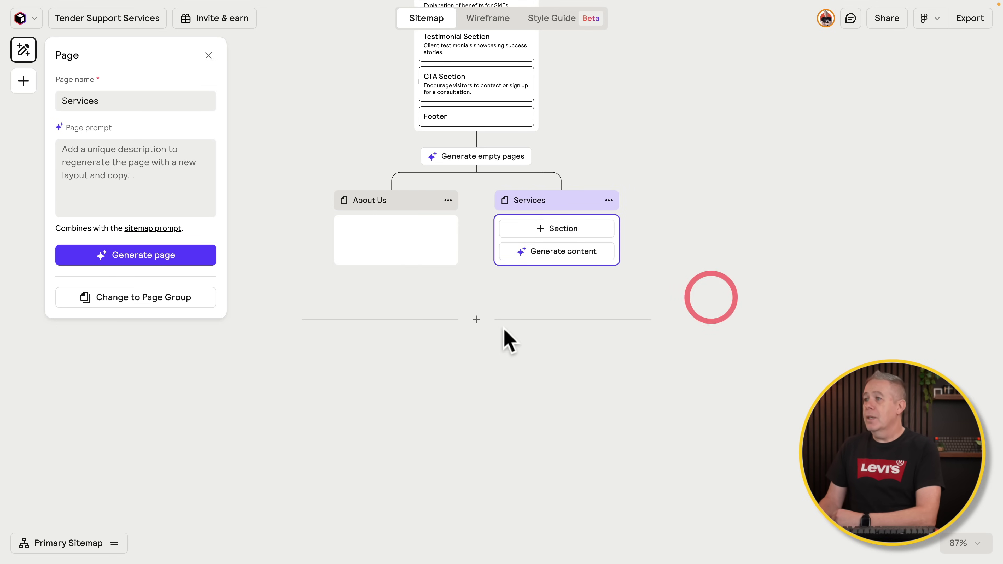
Step: Insert a new page between About Us and Services and name it Contact
scroll(407, 375, up, 4)
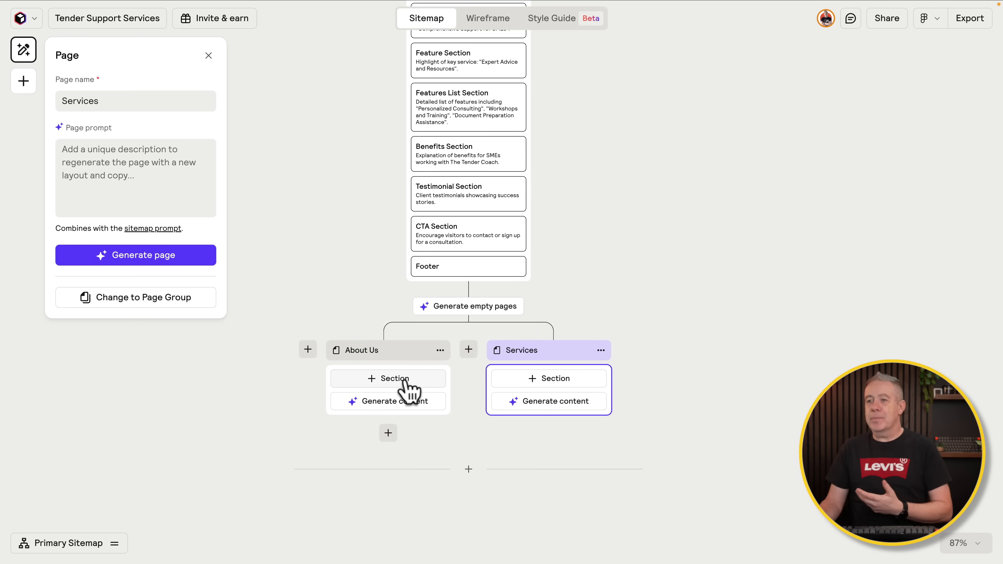
click(469, 349)
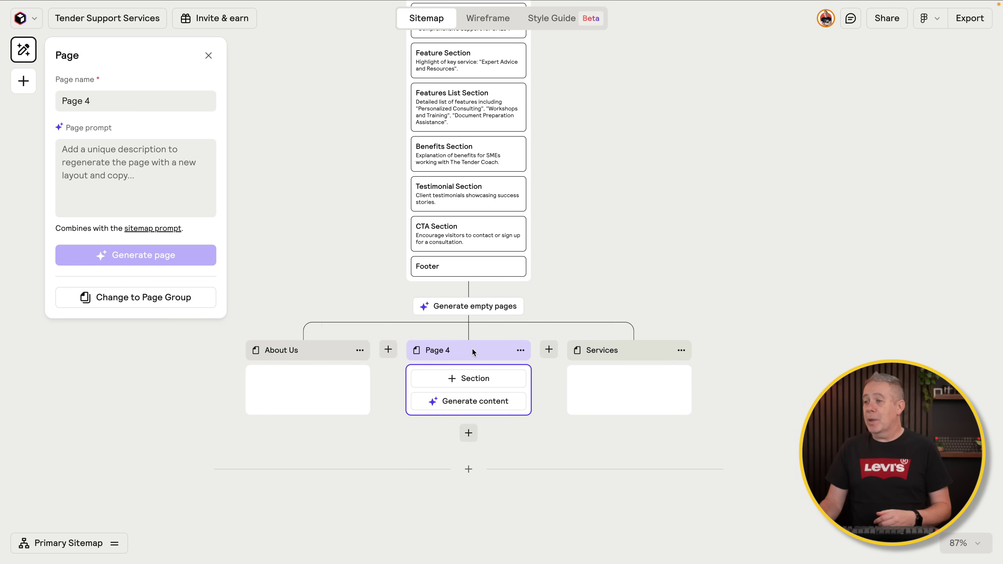
double_click(449, 350)
text(Contact)
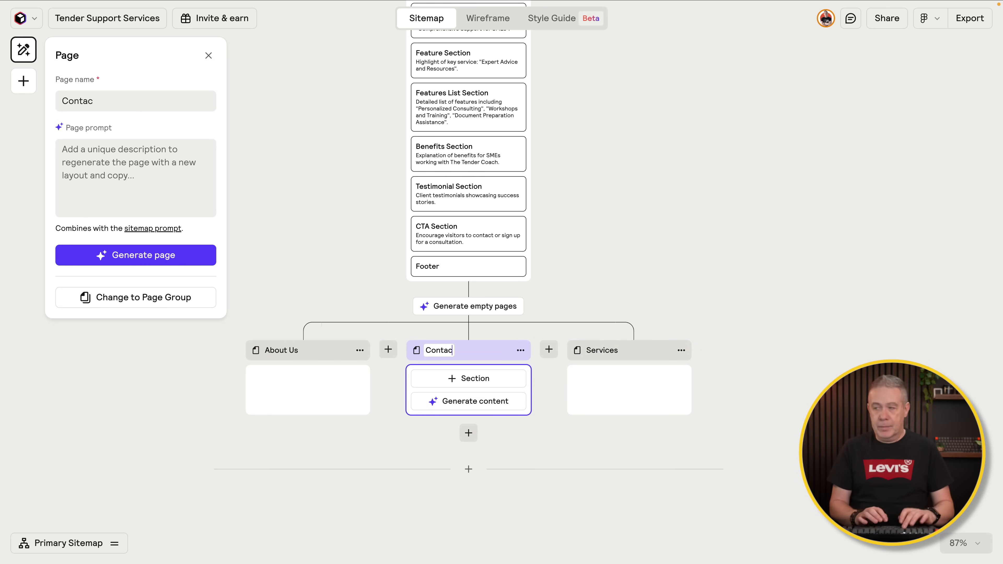
click(600, 298)
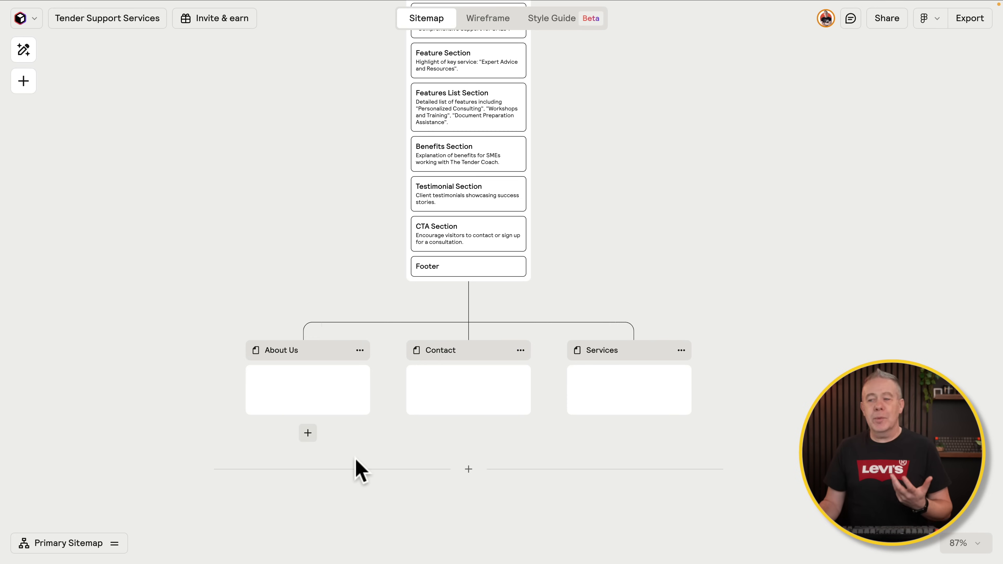
mouse_move(347, 411)
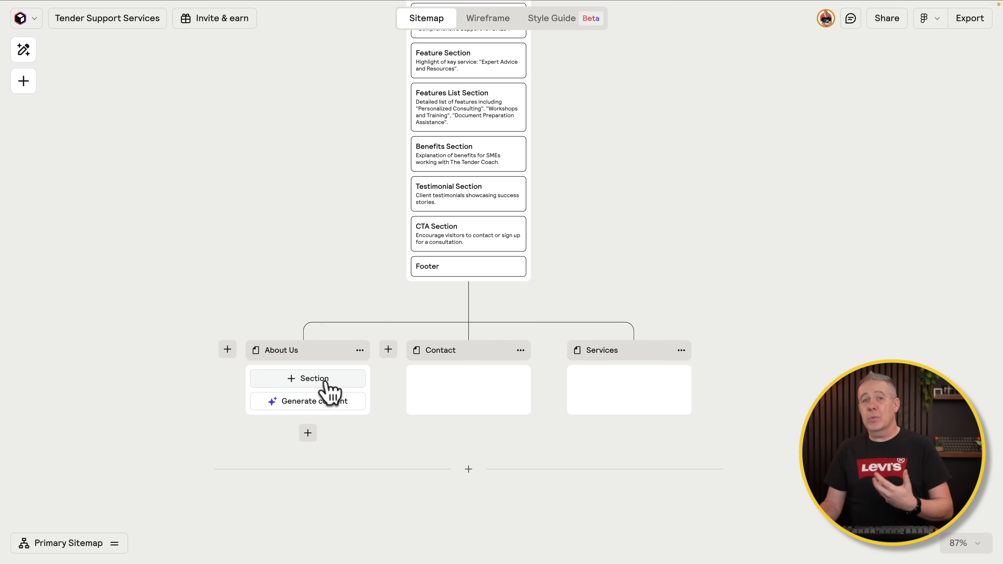
Step: Generate AI content for the About Us page, then return to the Home page
click(318, 401)
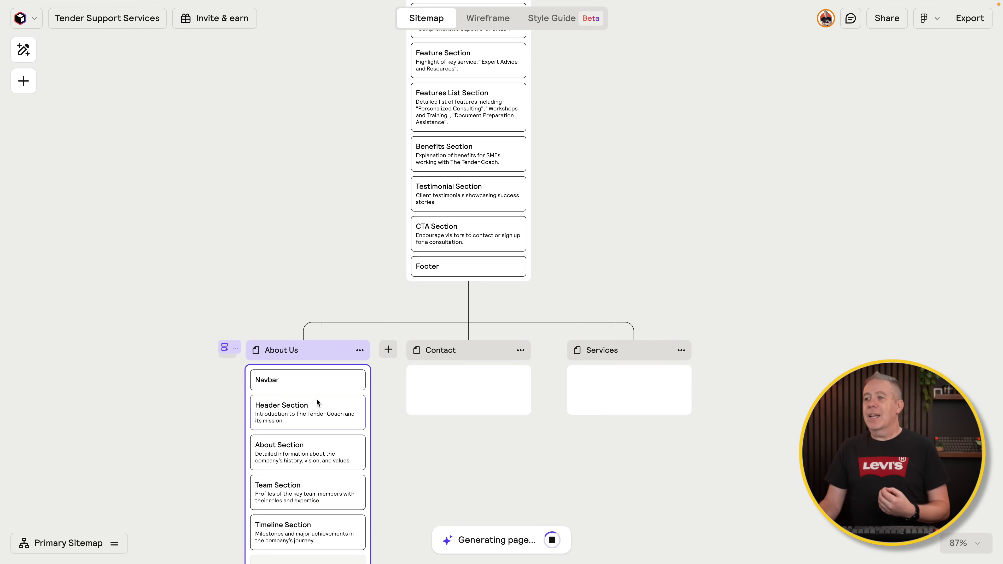
scroll(364, 205, up, 2)
scroll(367, 217, up, 3)
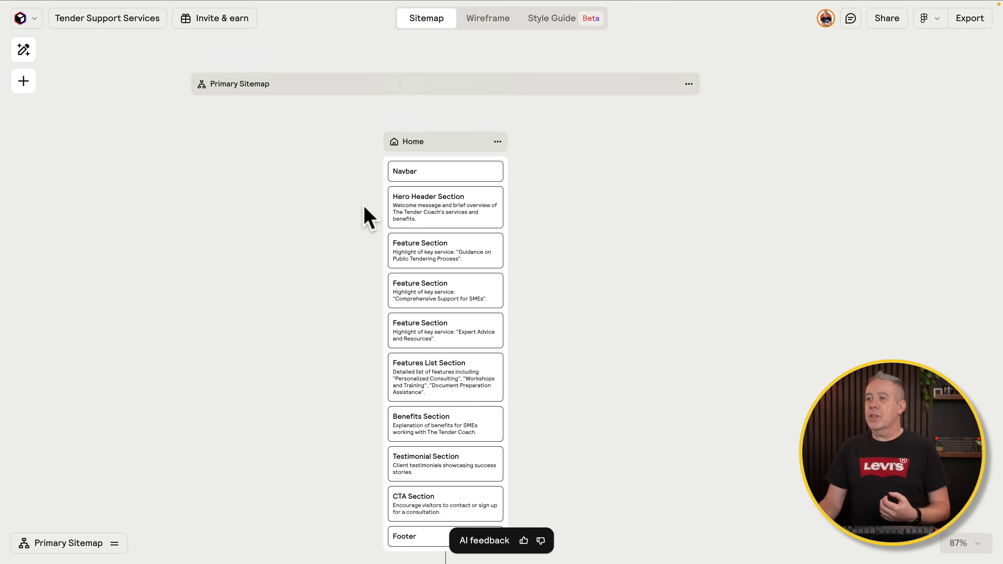
scroll(318, 341, down, 4)
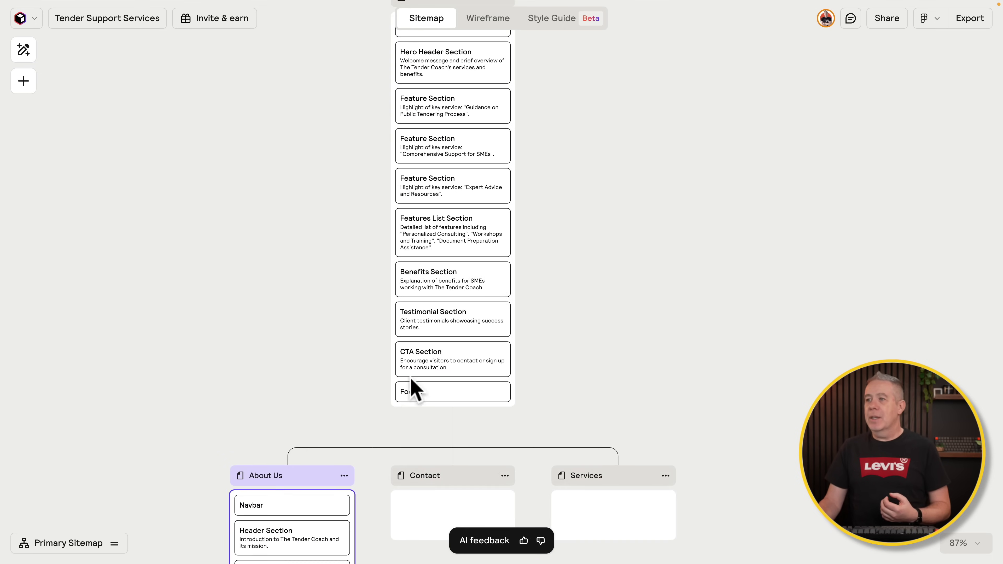
scroll(313, 316, up, 2)
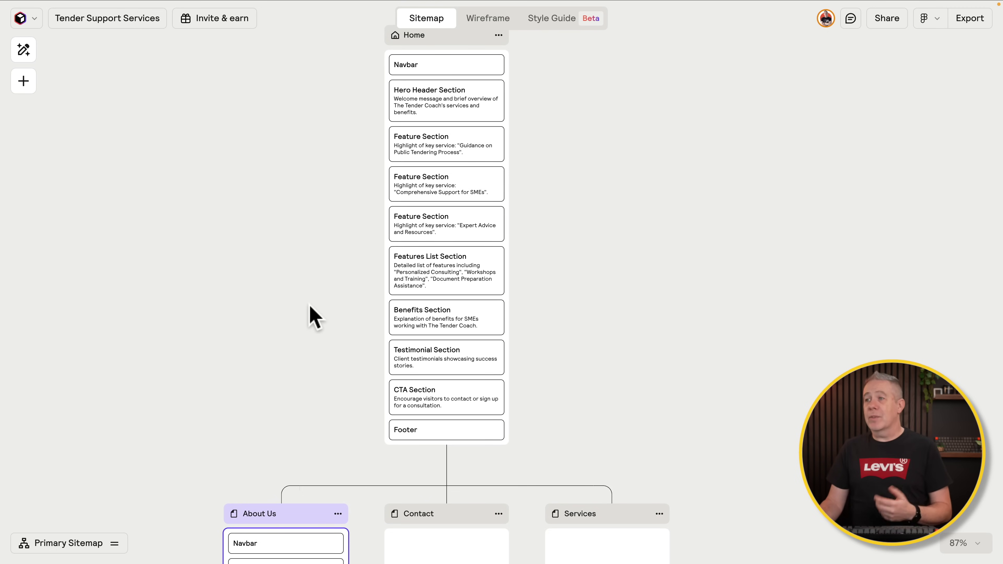
scroll(438, 199, up, 1)
mouse_move(426, 222)
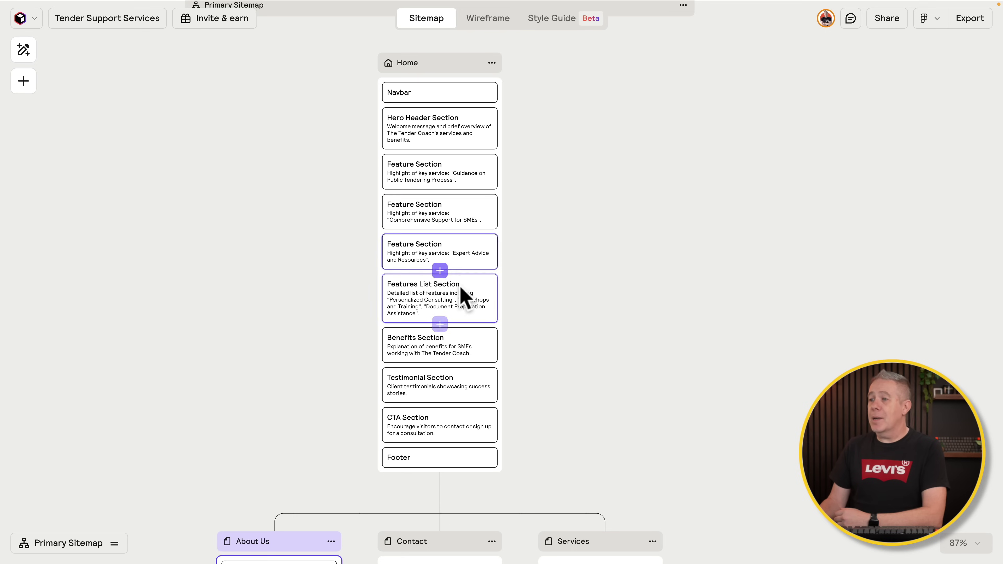
Step: Remove the Testimonial Section from Home and add a section below the Hero Header
click(460, 381)
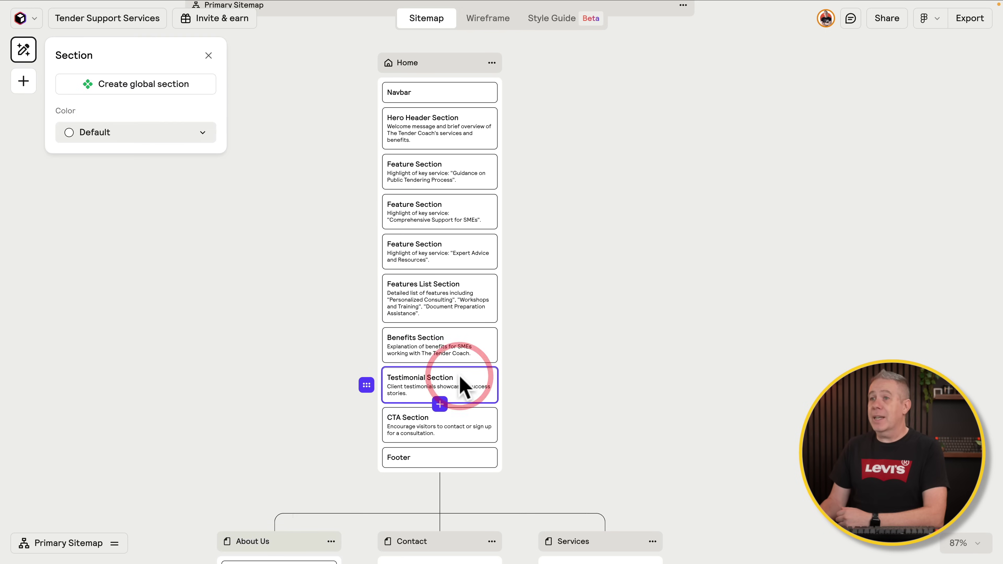
drag(367, 382, 365, 322)
key(Delete)
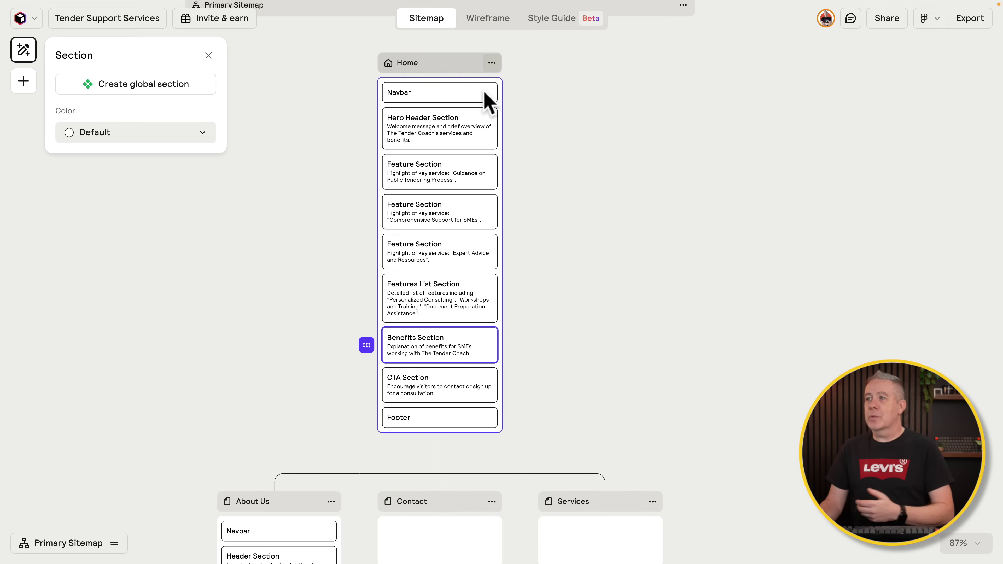
click(439, 127)
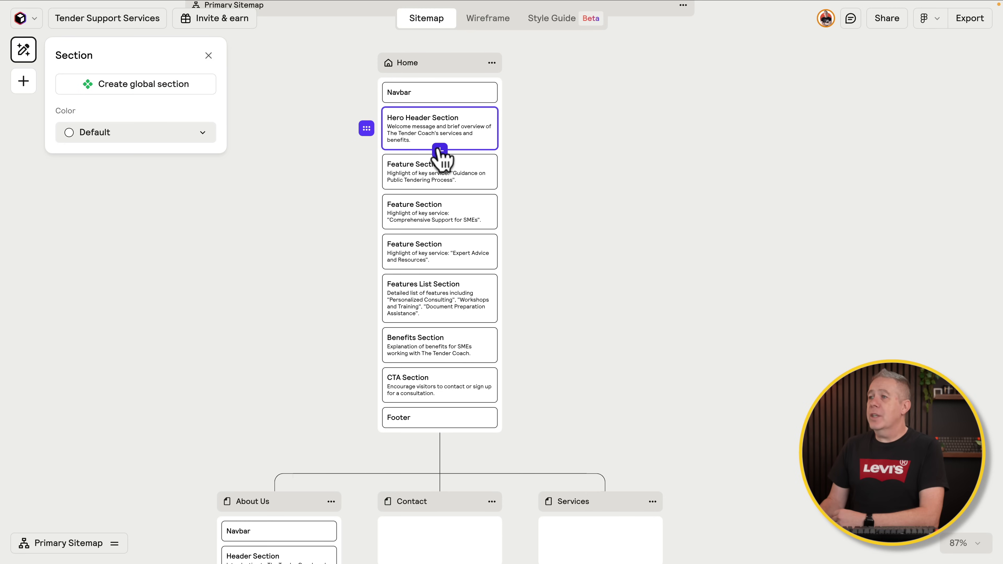
click(439, 150)
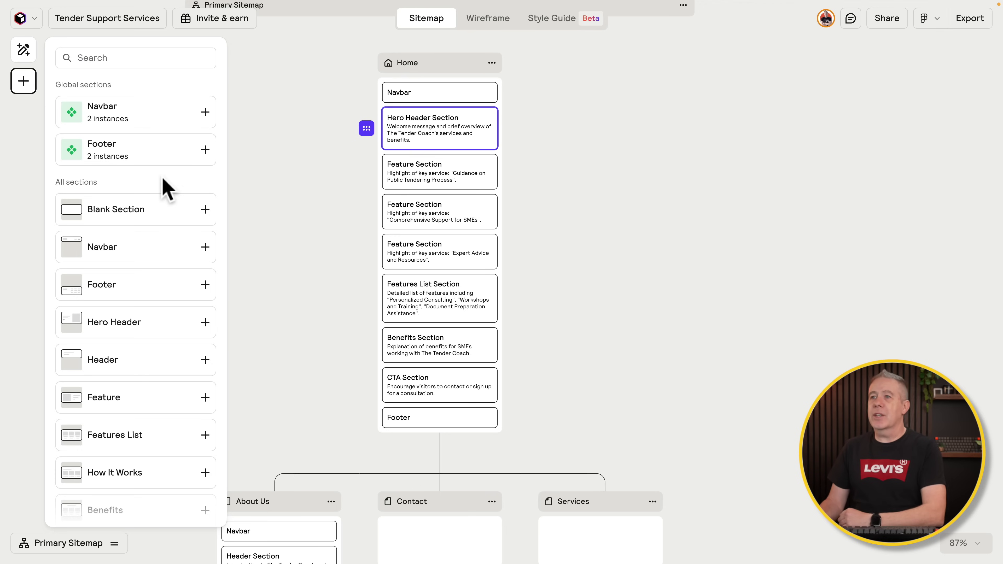
Step: Add Testimonial and Team sections, placing Team after Features List and Testimonial after Benefits
click(110, 59)
text(test)
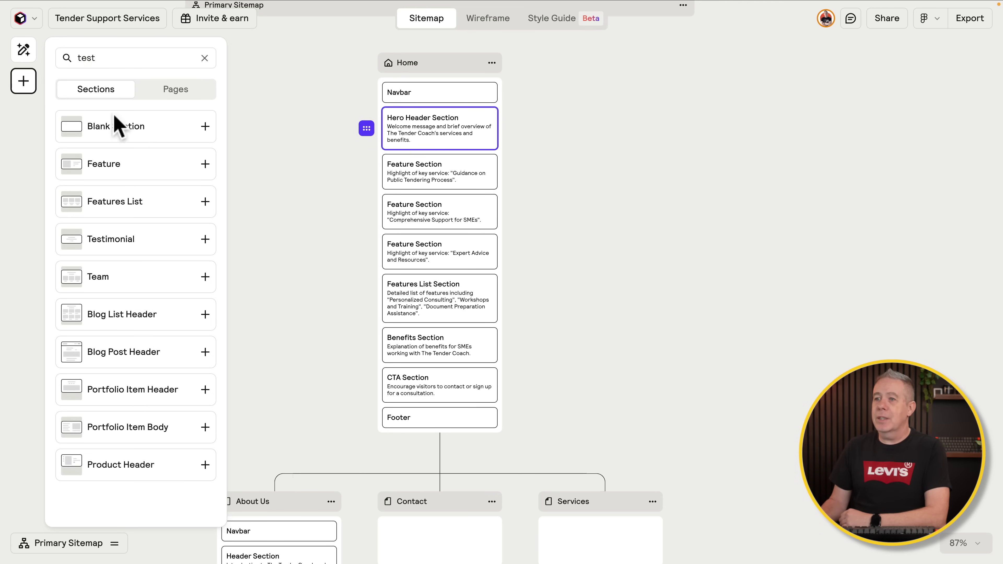
click(185, 243)
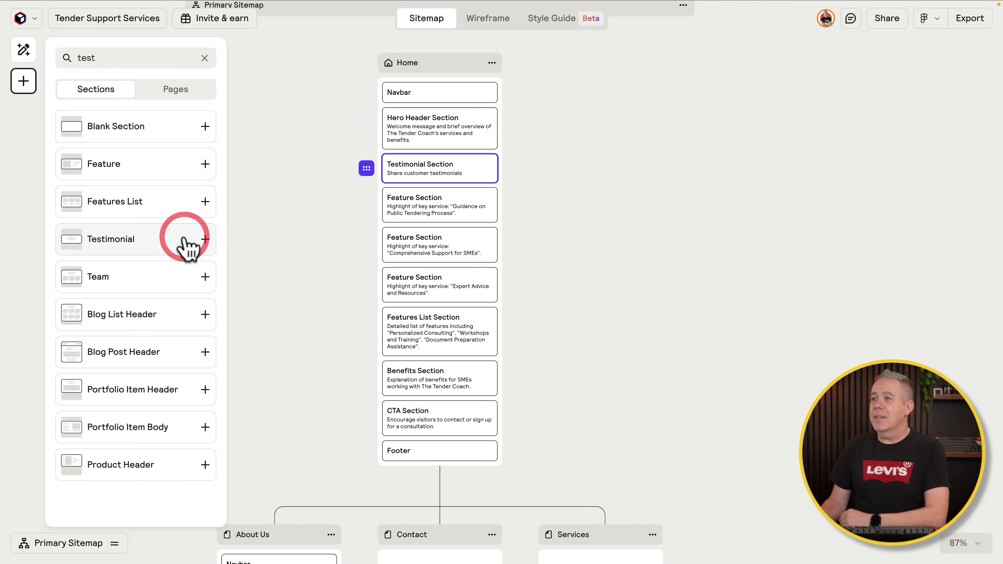
click(185, 277)
drag(367, 168, 369, 382)
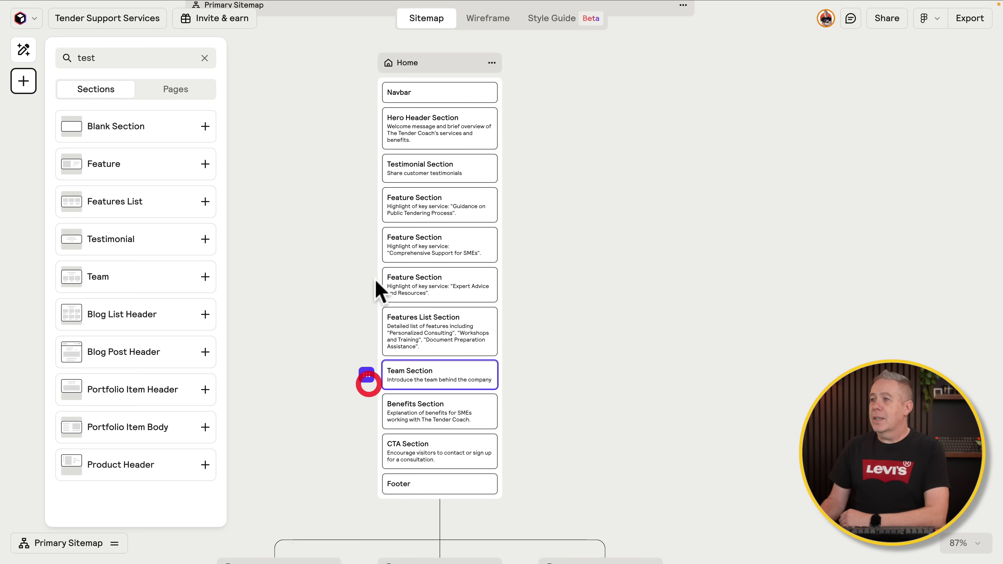
click(391, 165)
drag(366, 167, 364, 416)
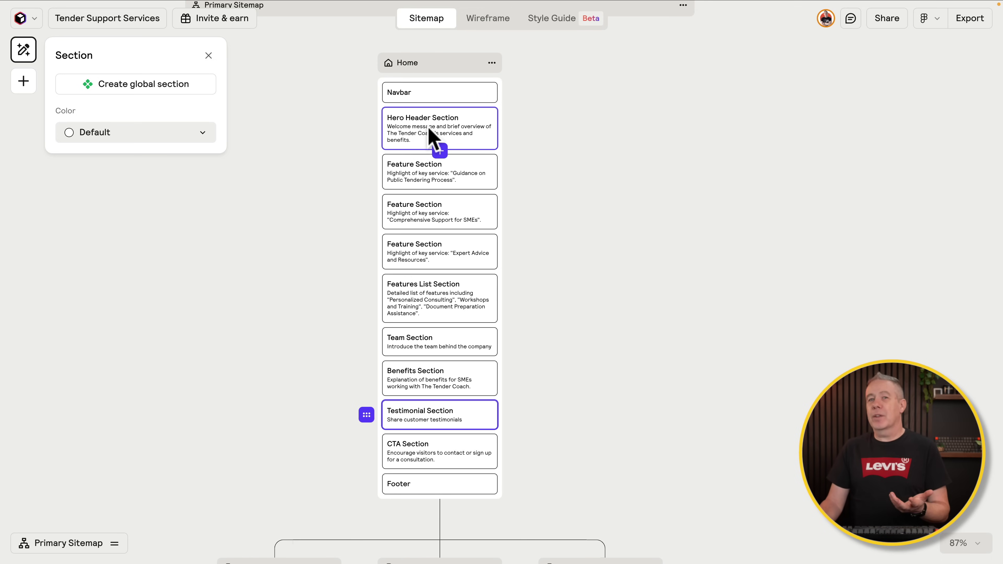
Step: Generate sections for the Contact and Services pages, then close the Page panel
scroll(555, 240, down, 10)
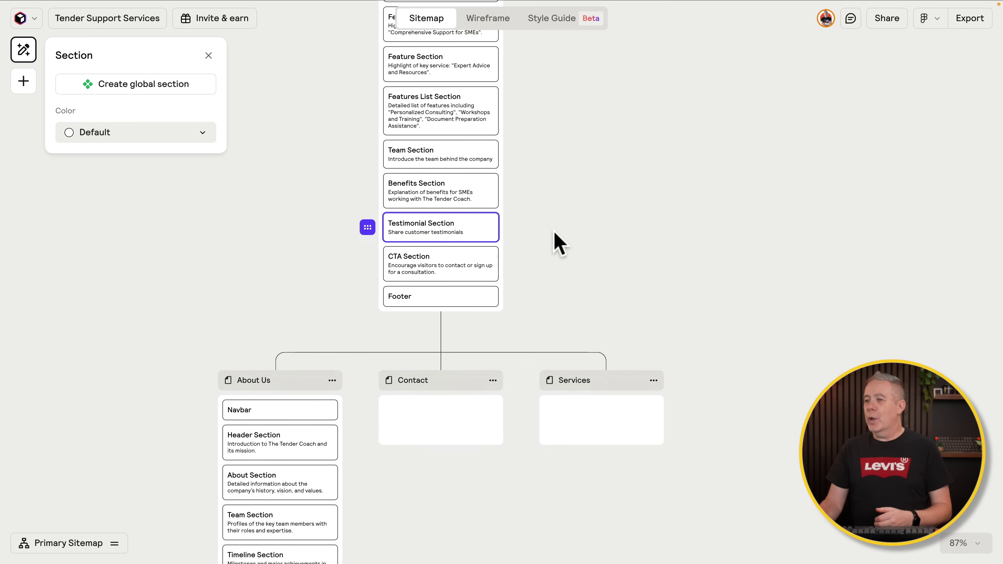
click(468, 367)
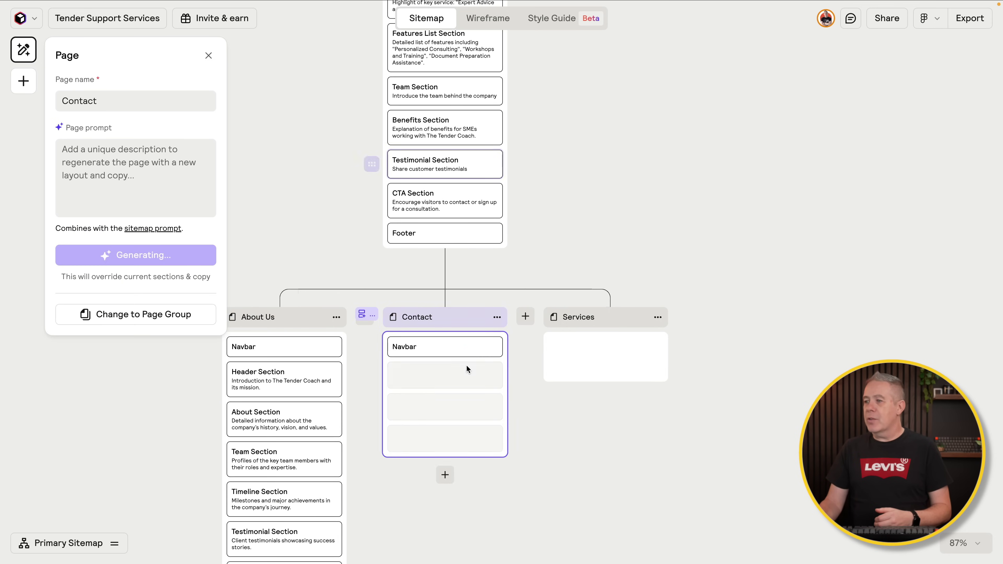
click(638, 366)
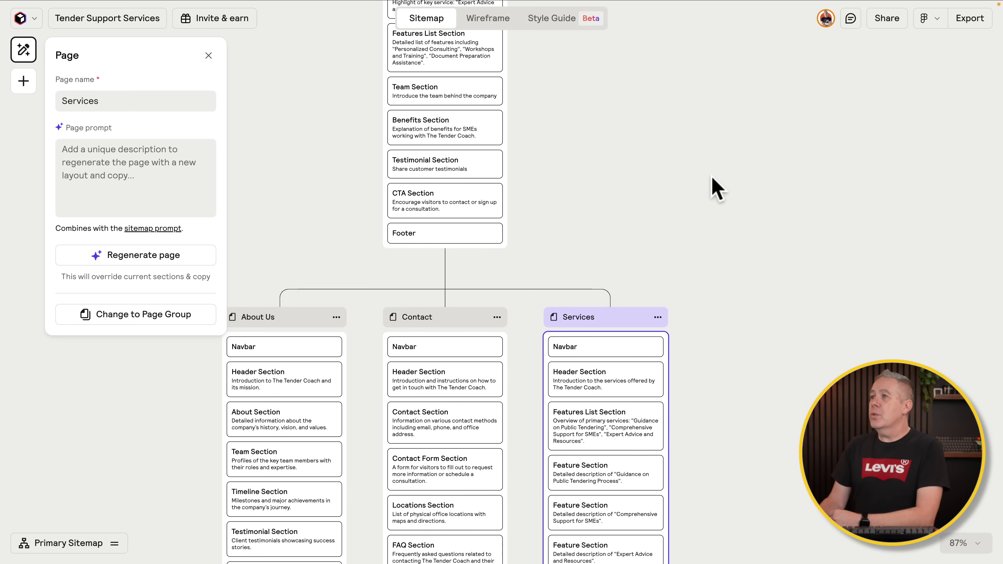
scroll(711, 186, up, 5)
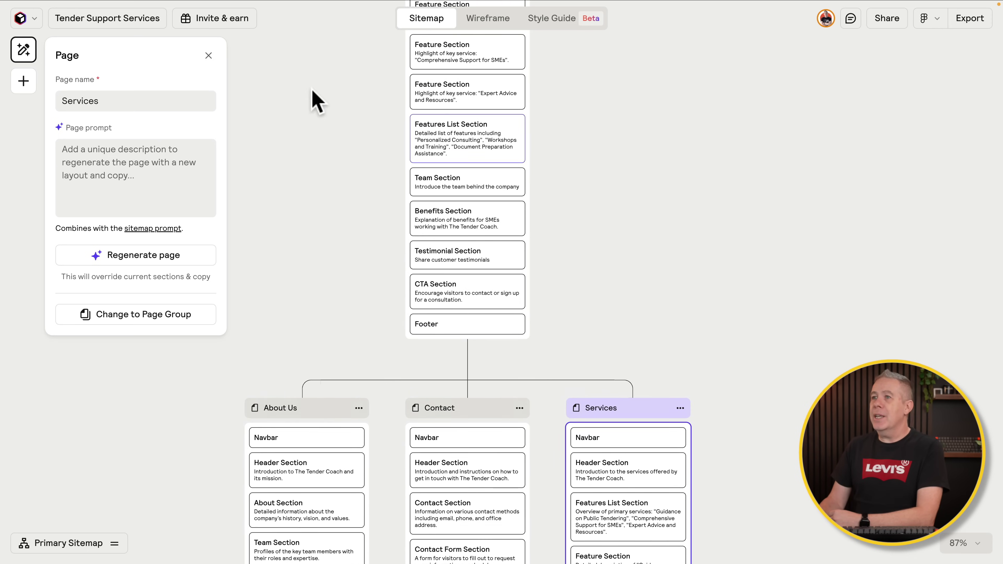
click(208, 56)
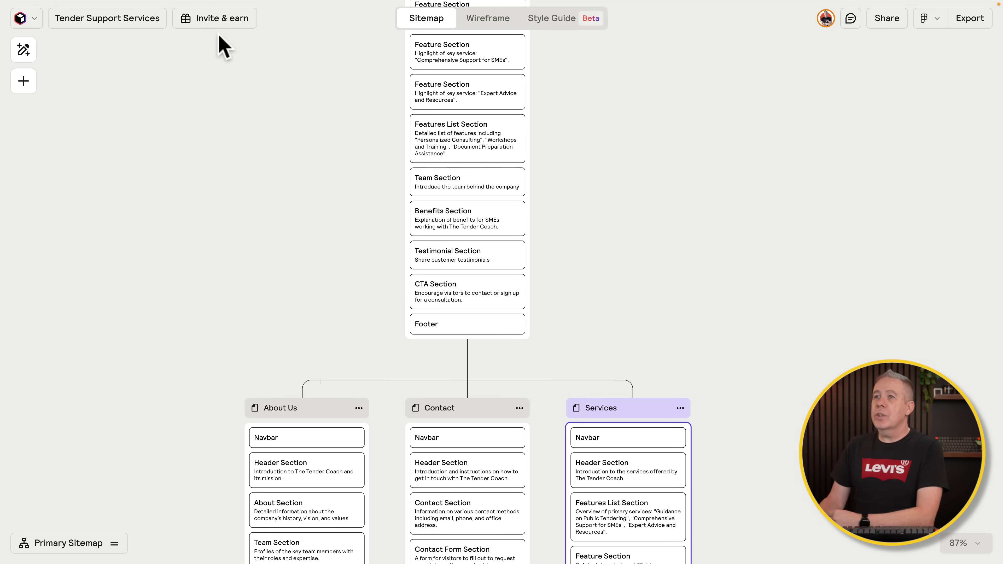
Step: Return to the Home page and switch to the Wireframe view
scroll(593, 101, up, 8)
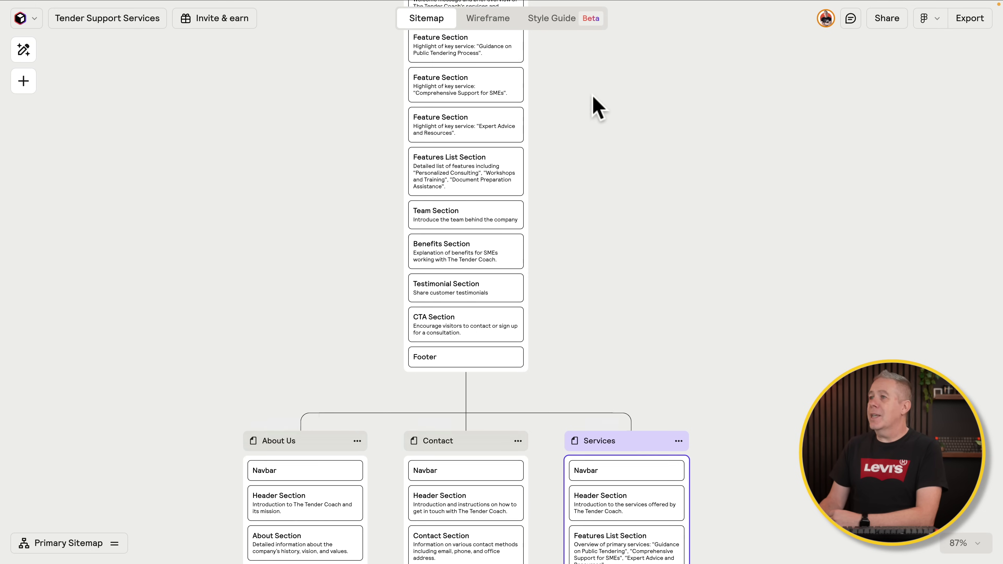
scroll(597, 107, up, 1)
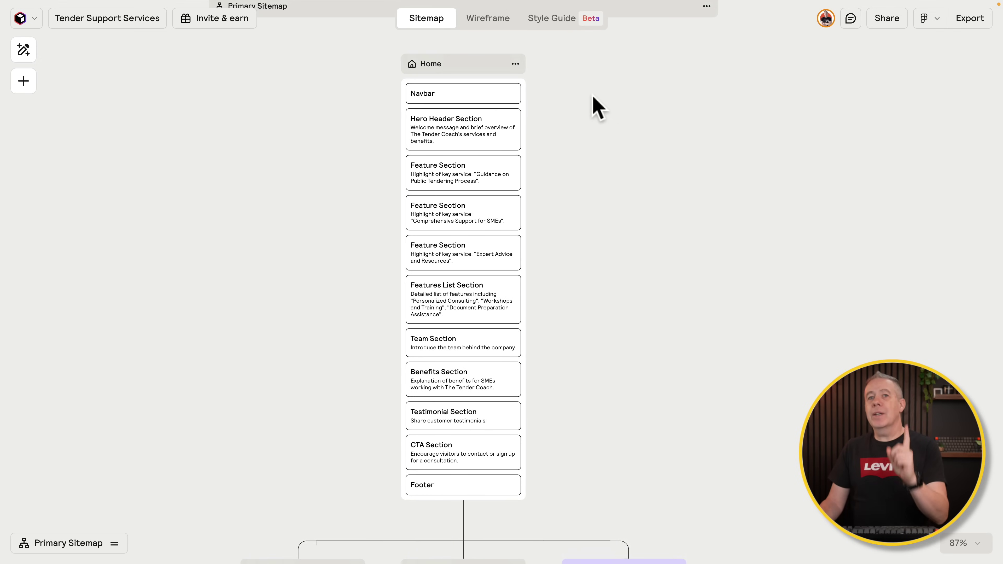
scroll(596, 105, up, 2)
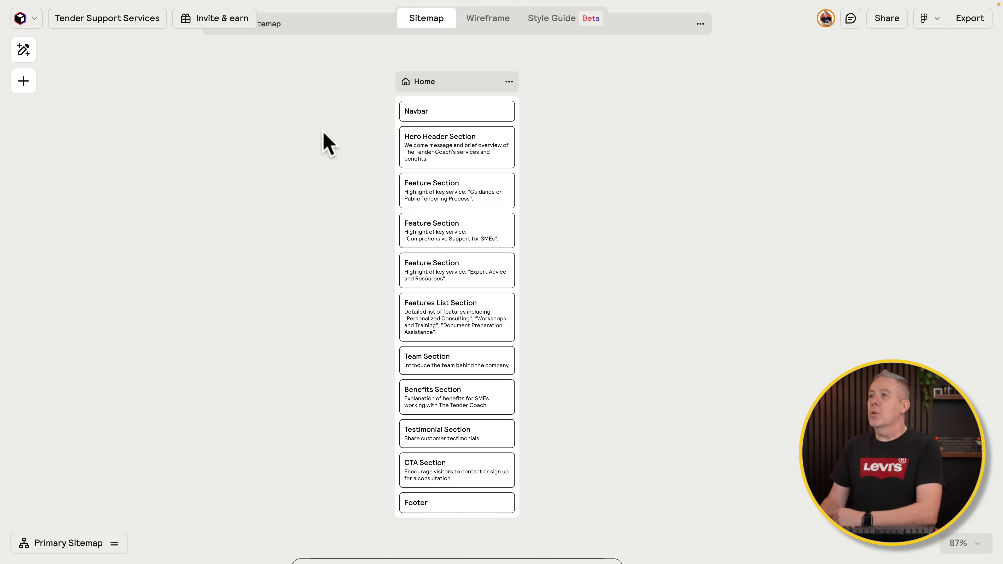
click(489, 20)
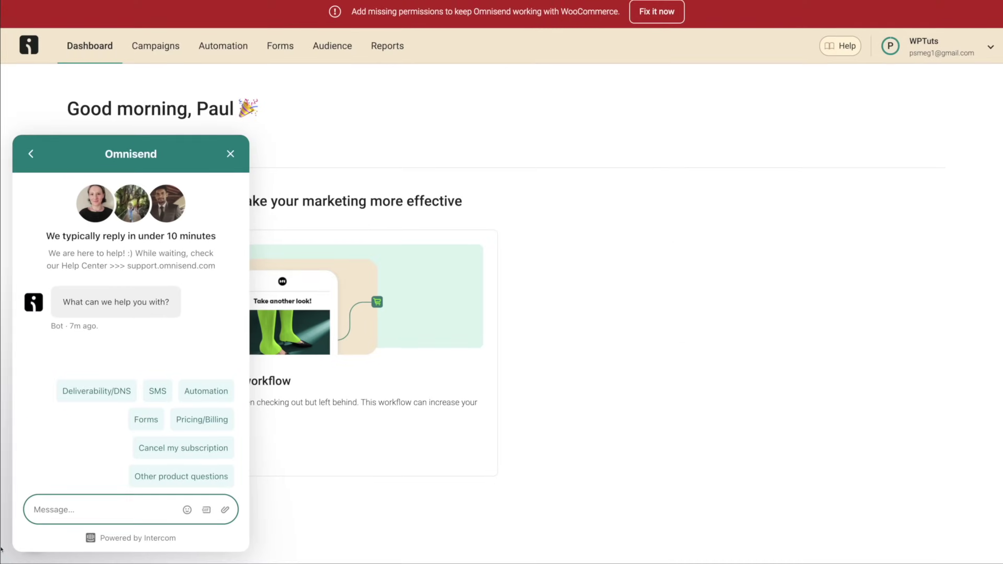
Step: Ask Omnisend chat 'How do I view my contact activity in real-time?' and start signup with a business email
text(How do I view)
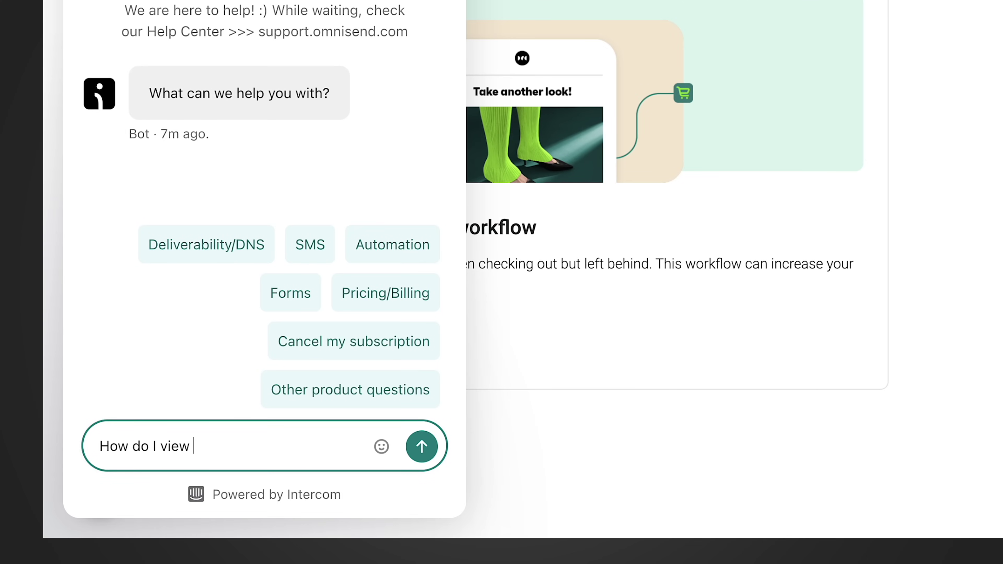
text( my contact activity in real-time?)
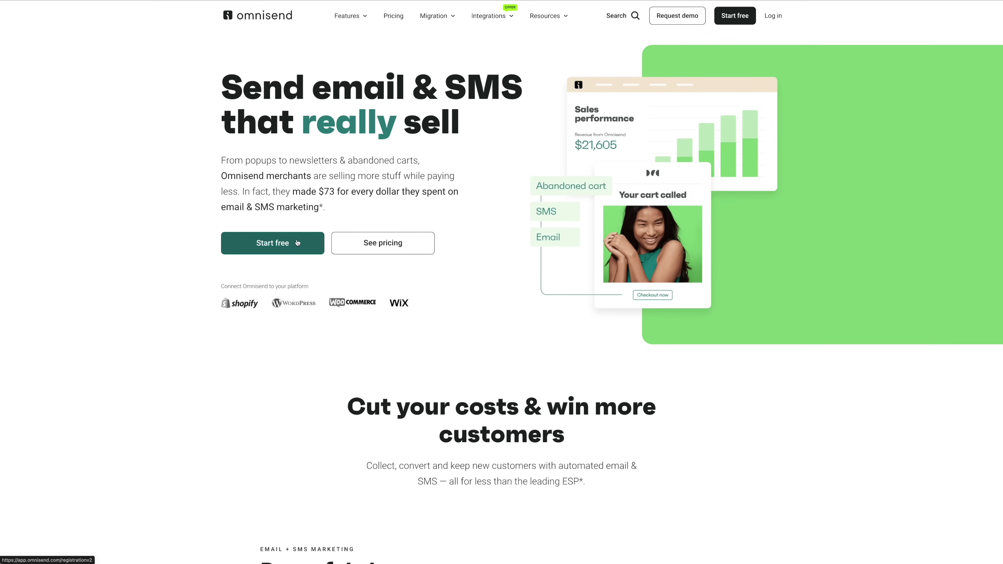
click(297, 243)
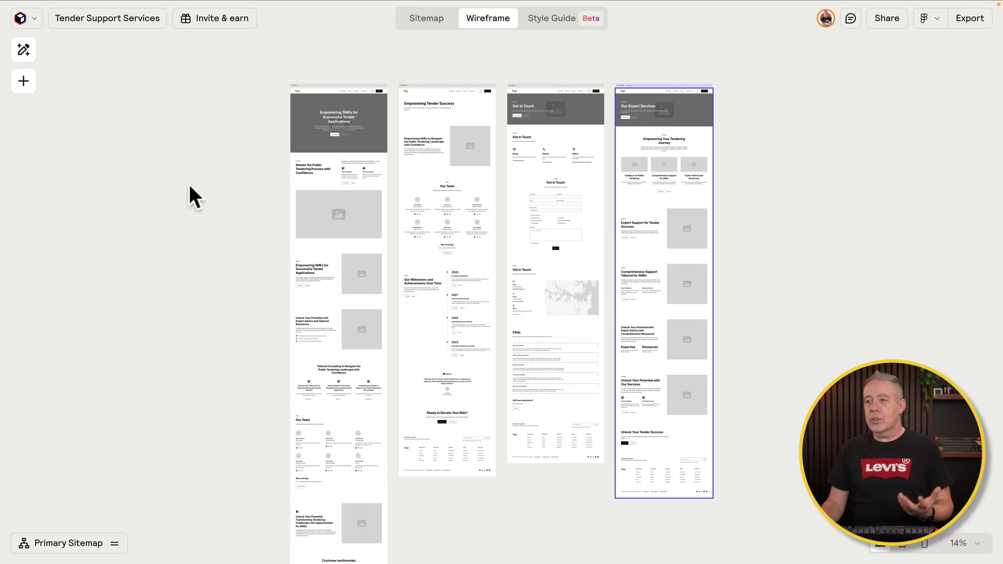
Step: Replace the Home page's global navbar with the Navbar 5 layout across all four pages
scroll(220, 221, down, 2)
scroll(220, 221, down, 2)
ctrl+scroll(219, 221, up, 1)
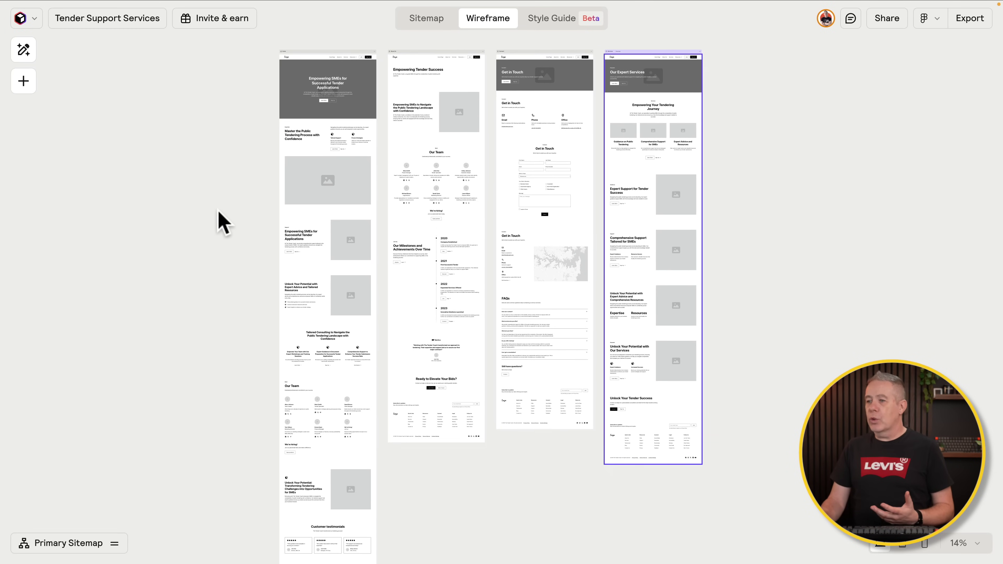
scroll(219, 221, down, 2)
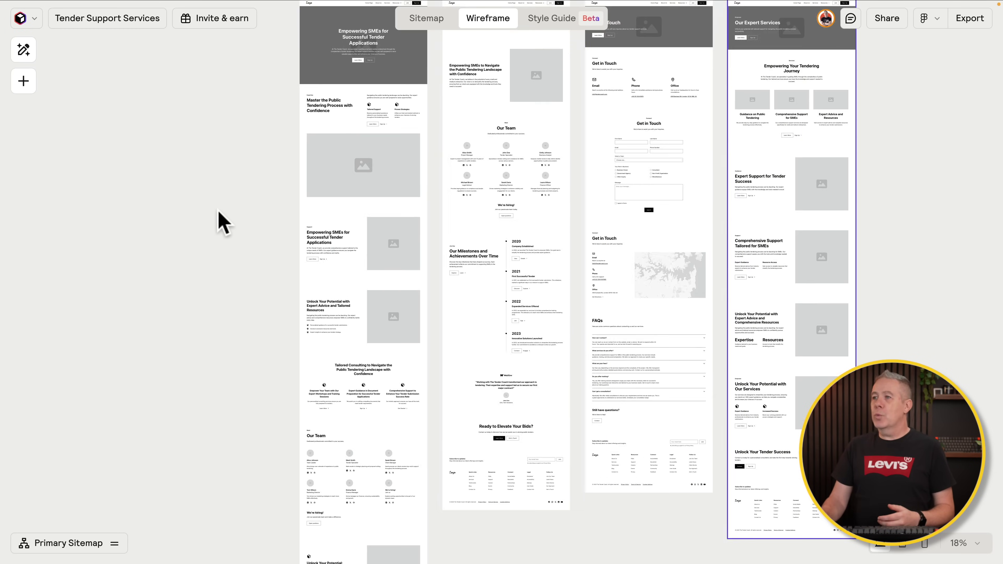
ctrl+scroll(220, 221, up, 3)
ctrl+scroll(223, 223, up, 4)
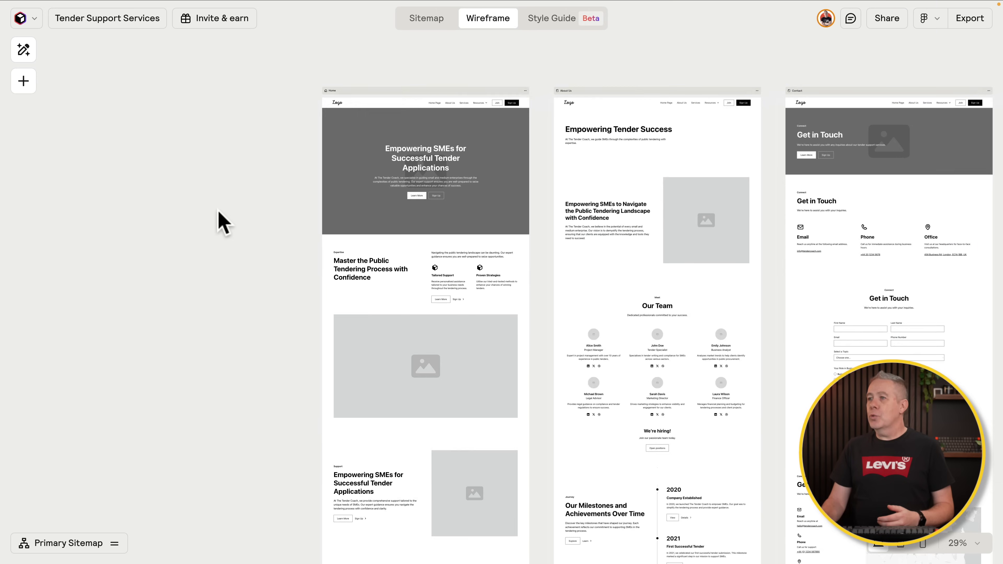
key(ctrl+equal)
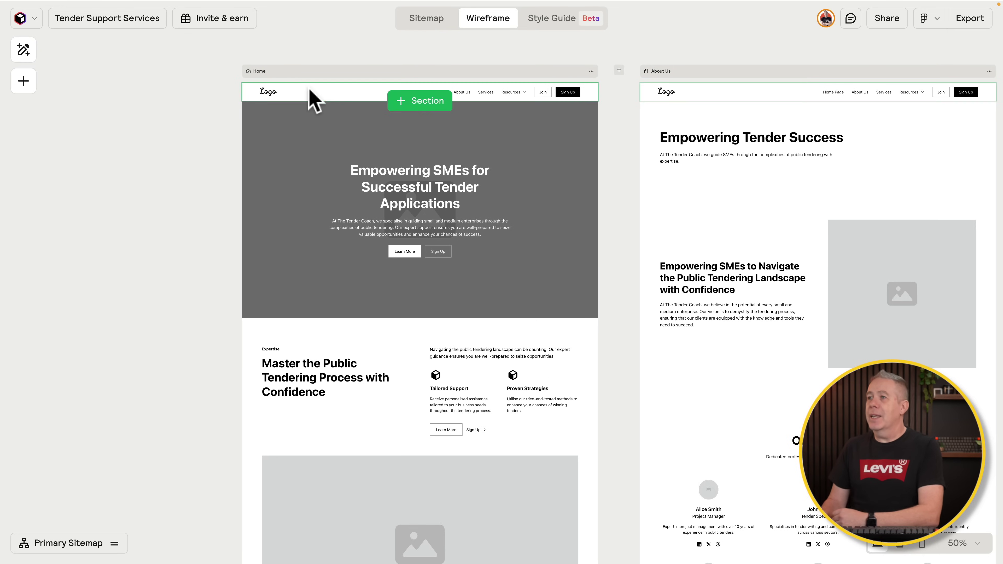
click(309, 92)
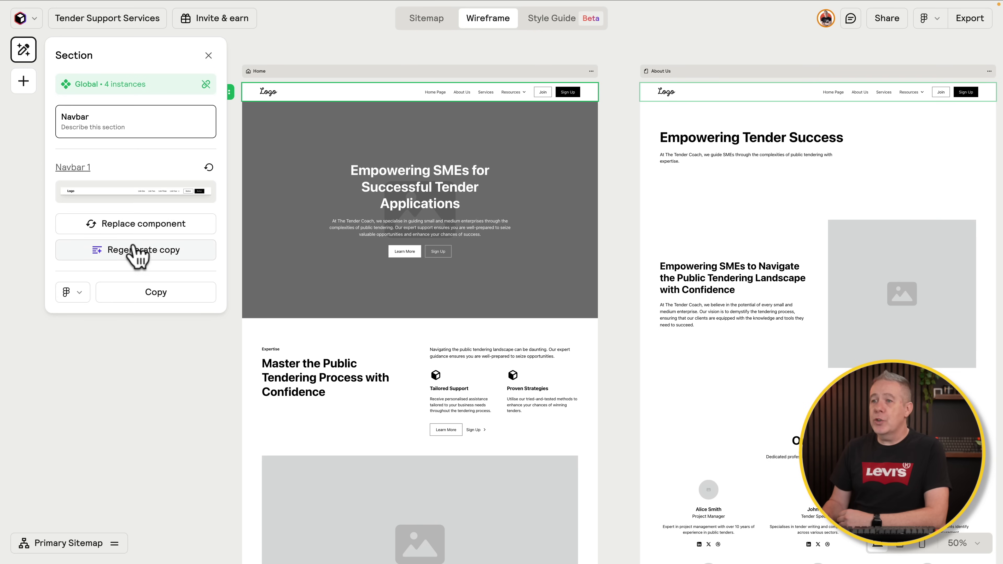
click(132, 229)
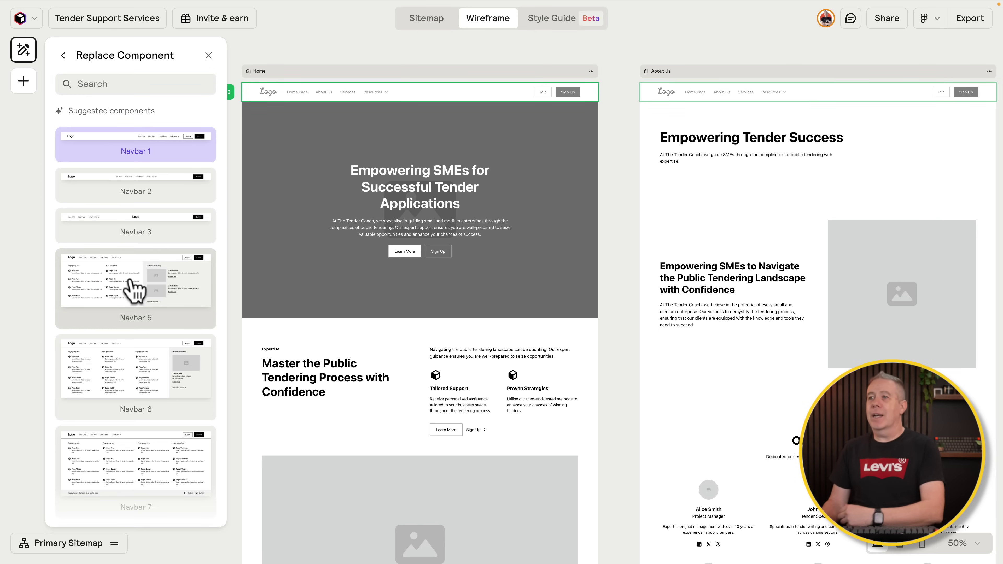
click(130, 281)
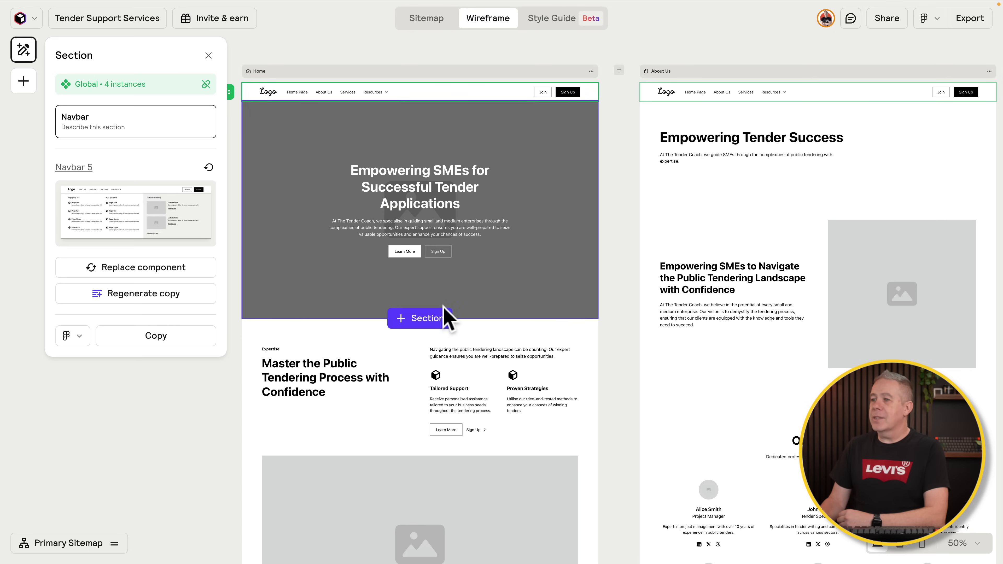
Step: On the Home hero, try card style and a video background, then revert to normal style with no background
click(462, 303)
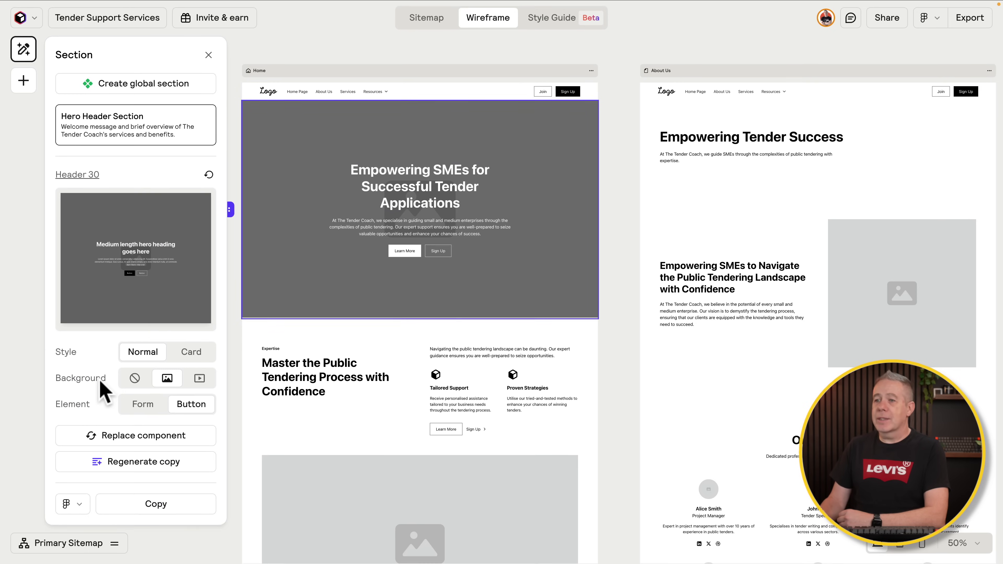
click(191, 352)
click(143, 353)
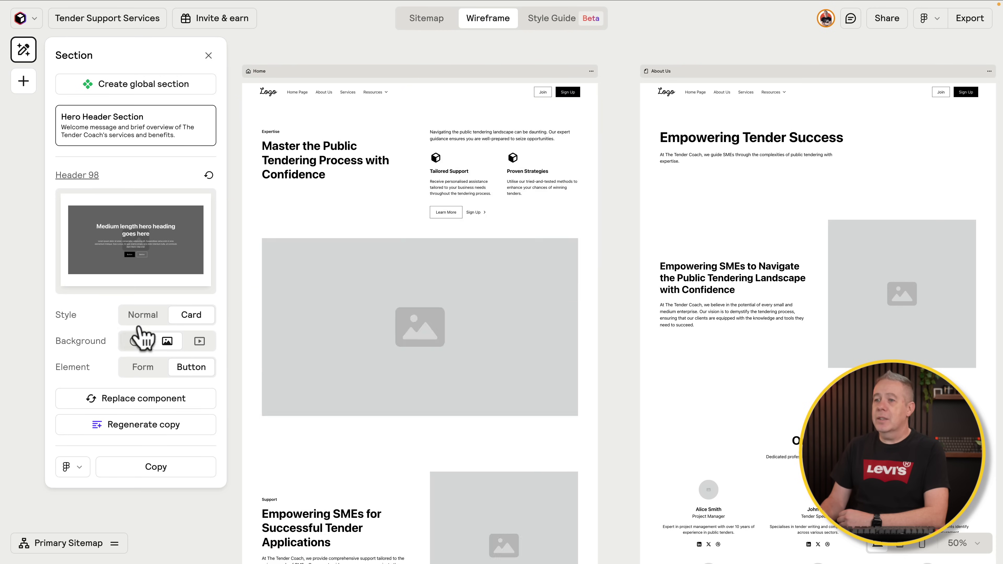
click(139, 315)
click(199, 379)
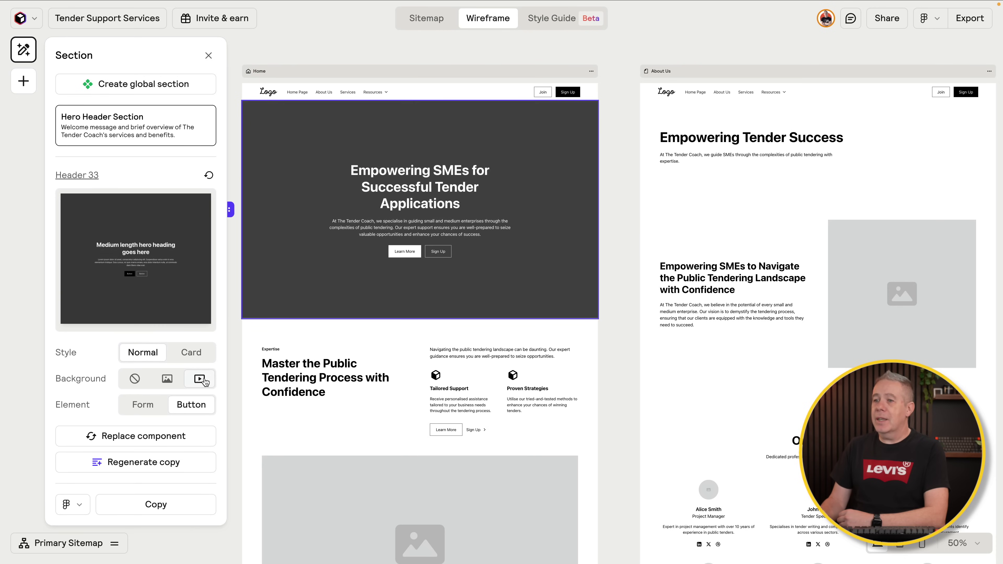
click(135, 378)
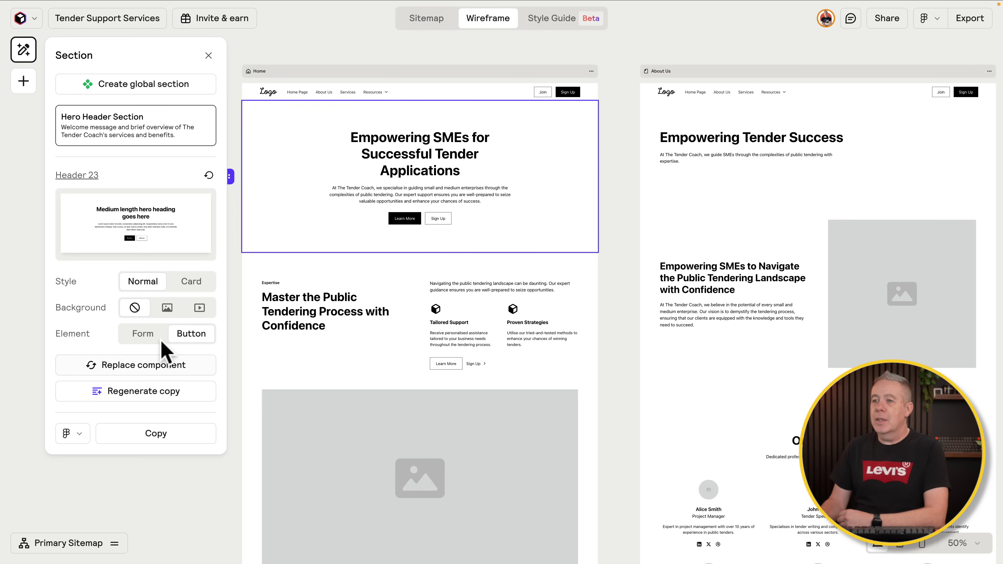
Step: Give the hero an email form and an image background in normal full-width style, making it Header 31
click(143, 335)
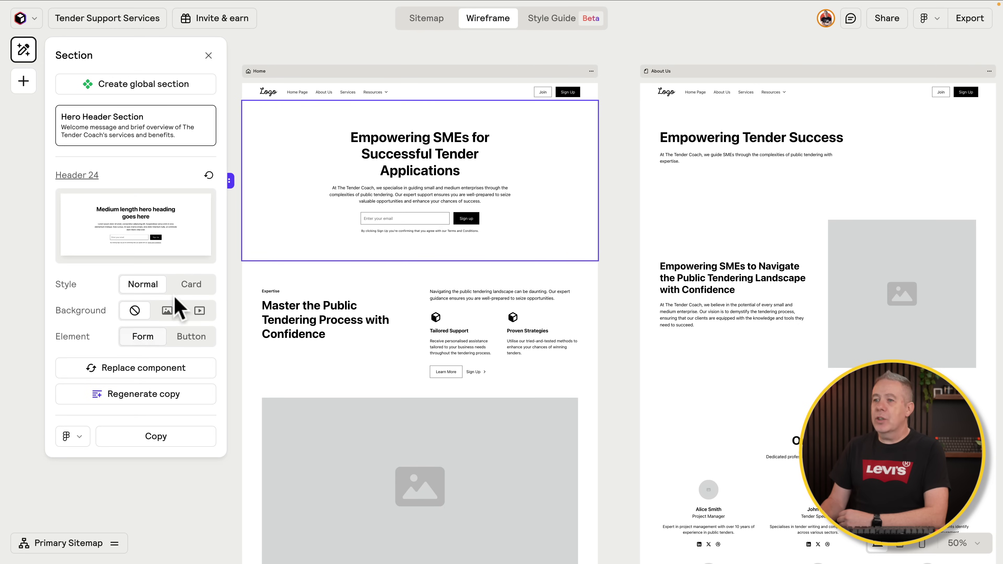
click(189, 286)
click(167, 338)
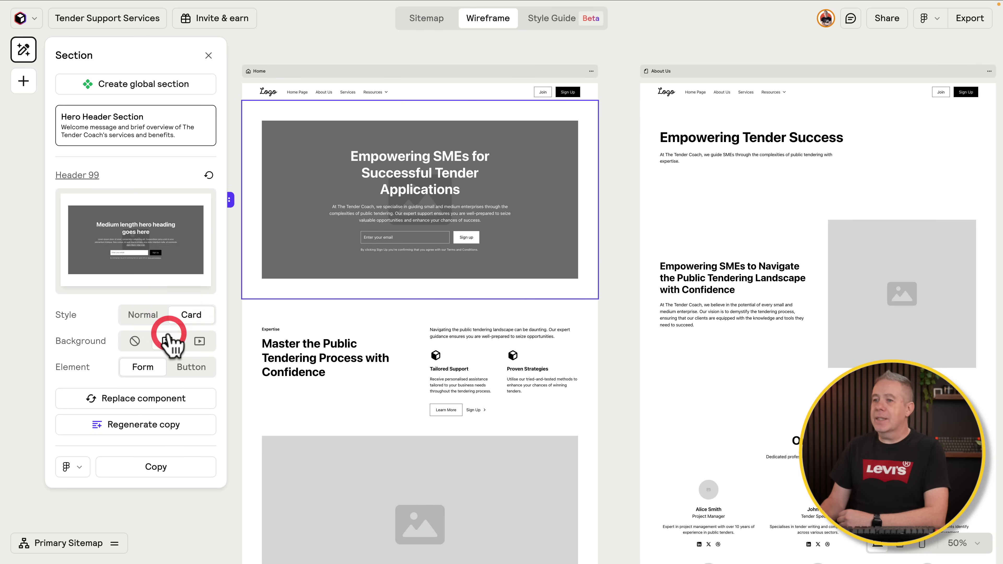
click(148, 312)
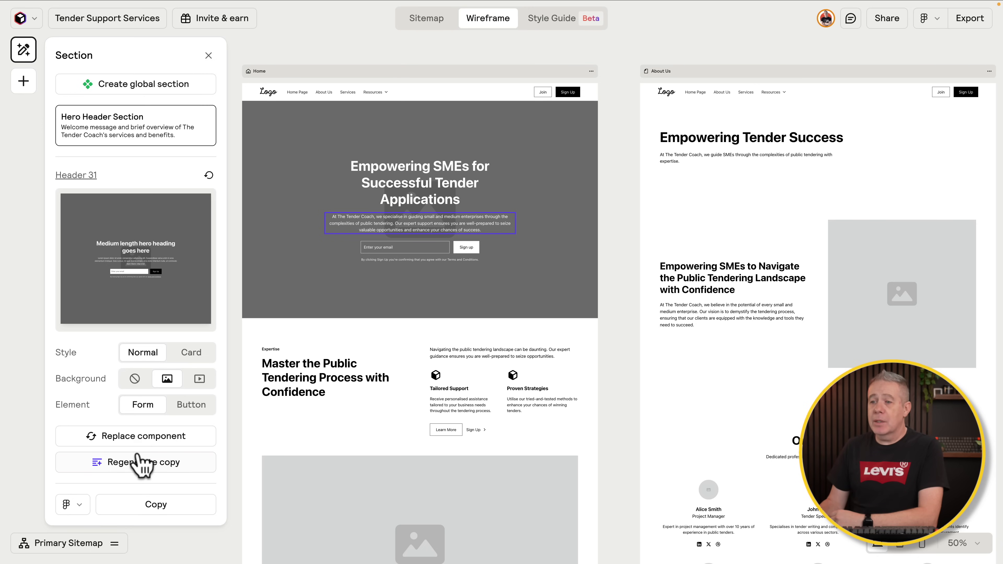
Step: Replace the hero with Header 36, then move its image left to get Header 37
click(137, 442)
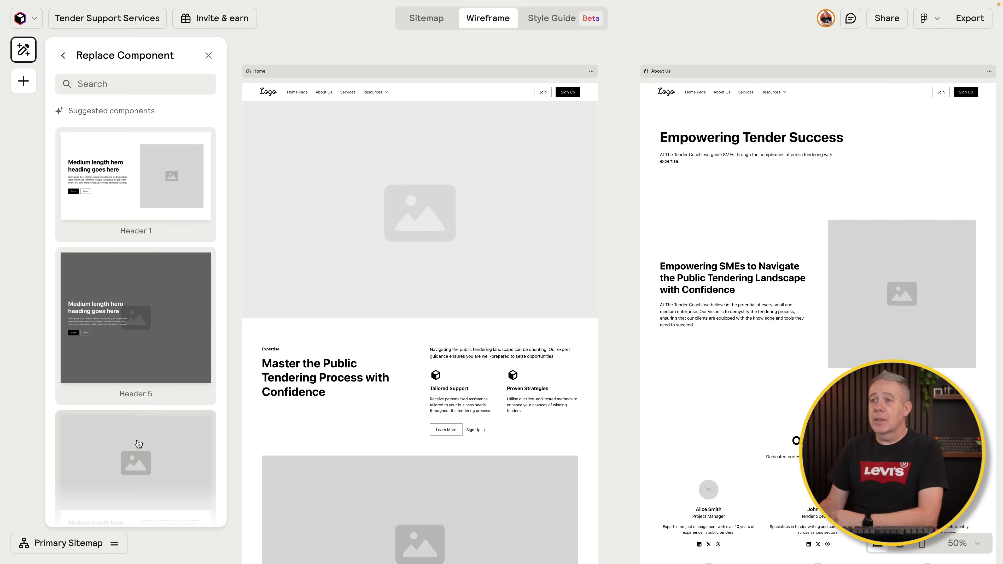
scroll(140, 424, down, 10)
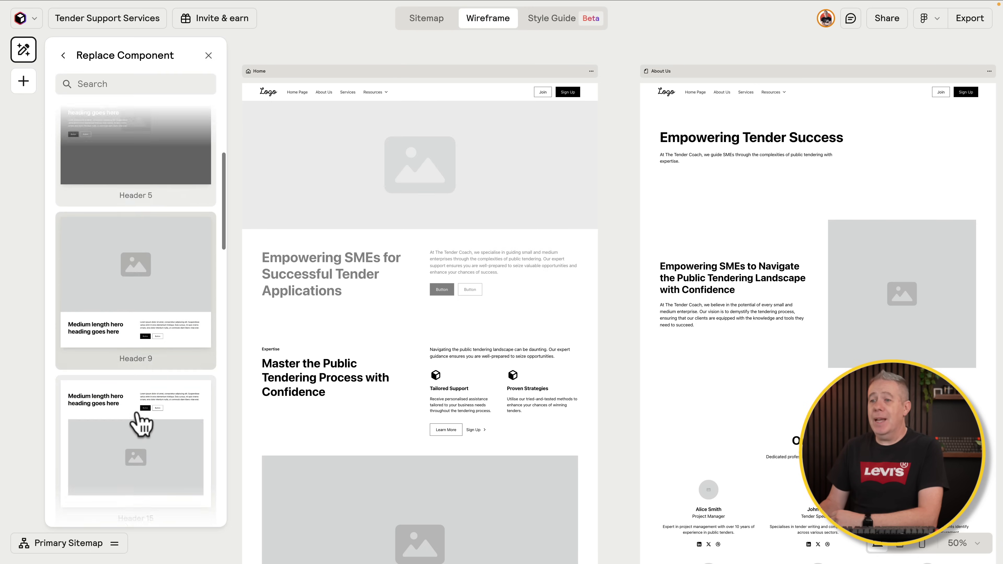
scroll(139, 423, down, 10)
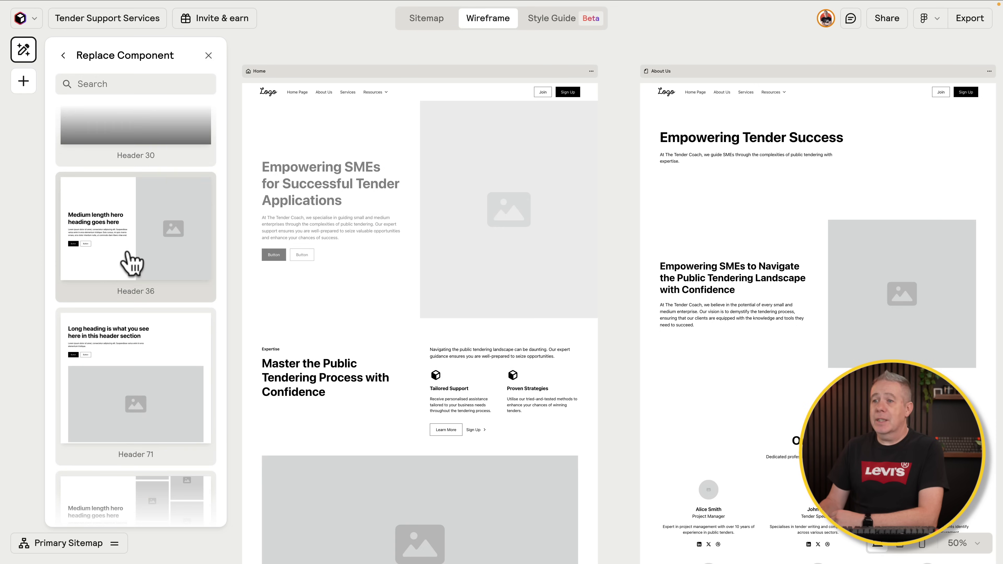
click(132, 263)
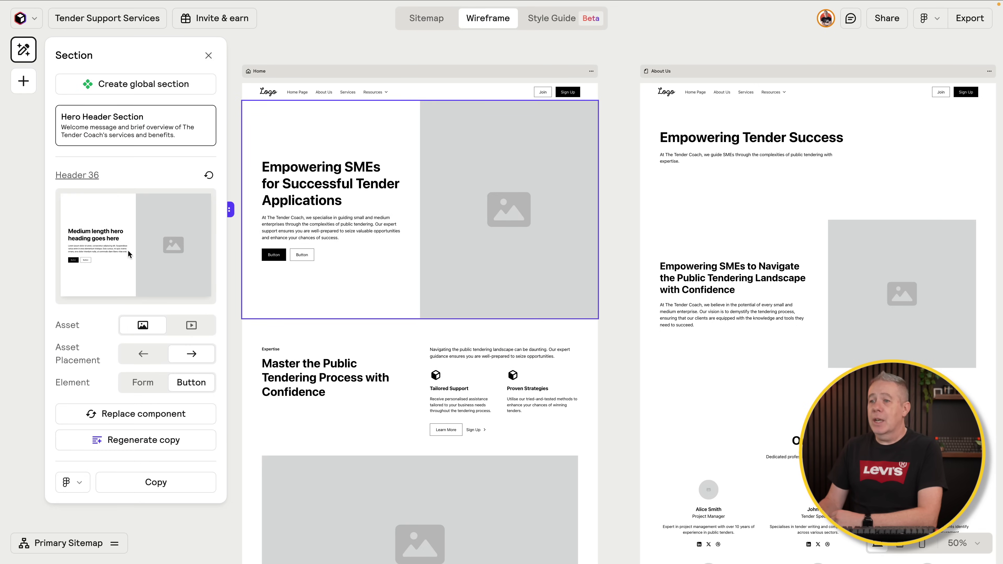
click(152, 352)
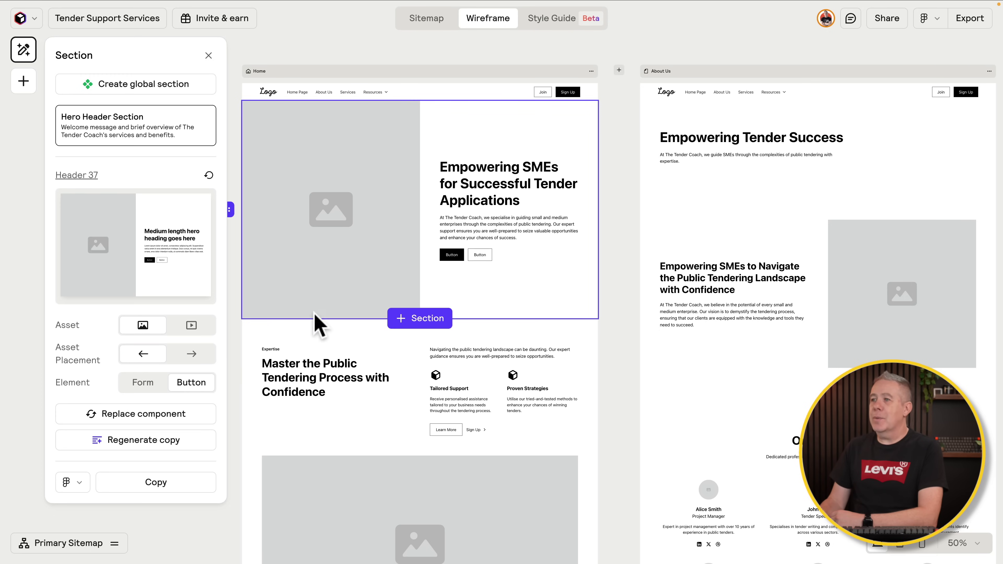
mouse_move(399, 340)
click(485, 188)
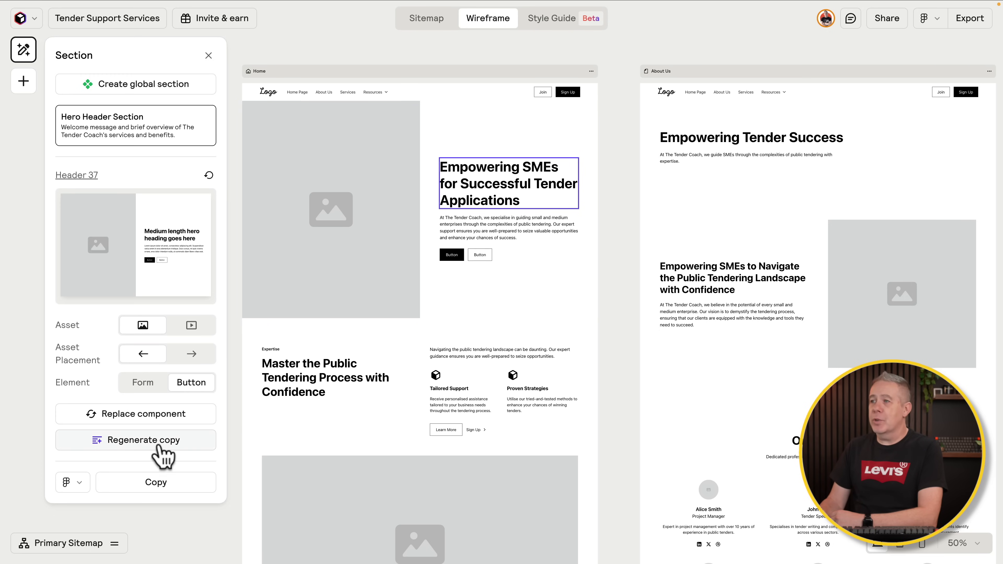
click(160, 447)
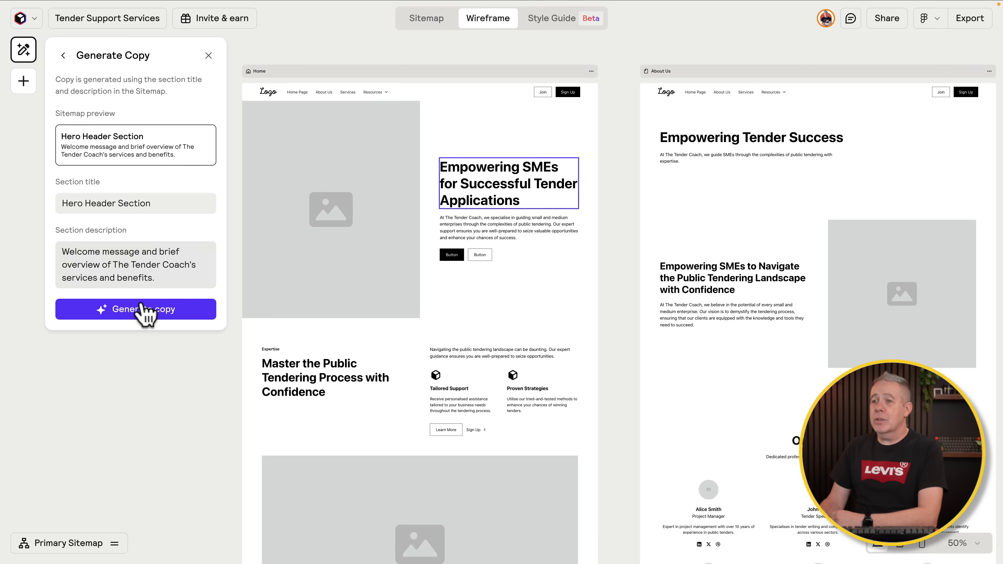
Step: Generate new hero copy with Learn More and Sign Up buttons, then close the copy panel
click(140, 311)
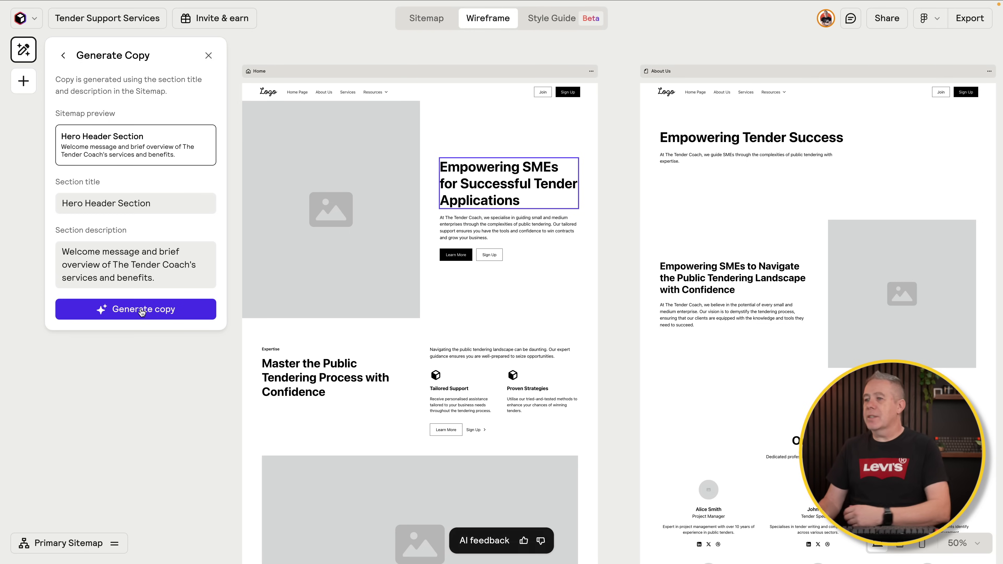
click(202, 409)
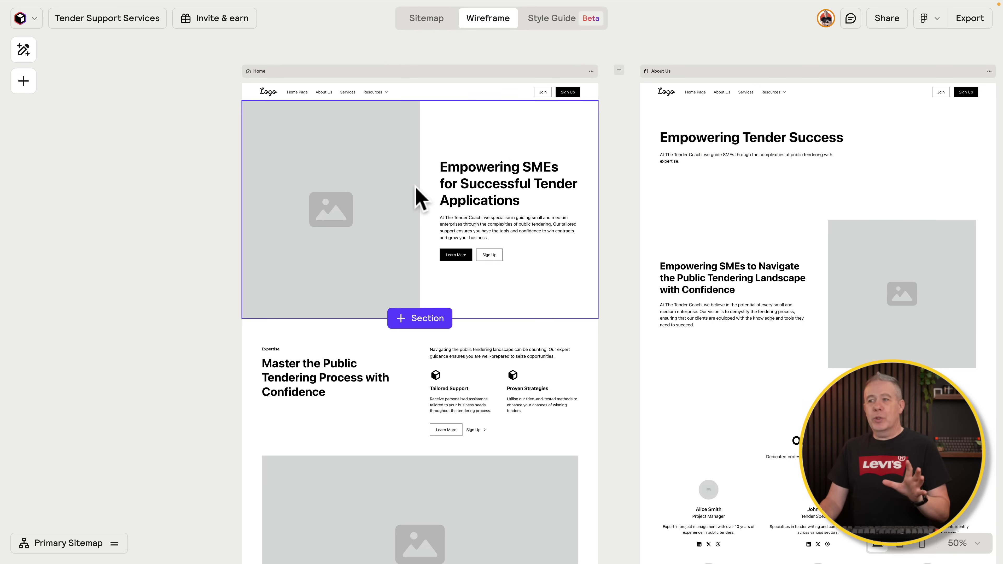
Step: Search the section library for 'logo' and insert Logo 2 beneath the hero
click(417, 319)
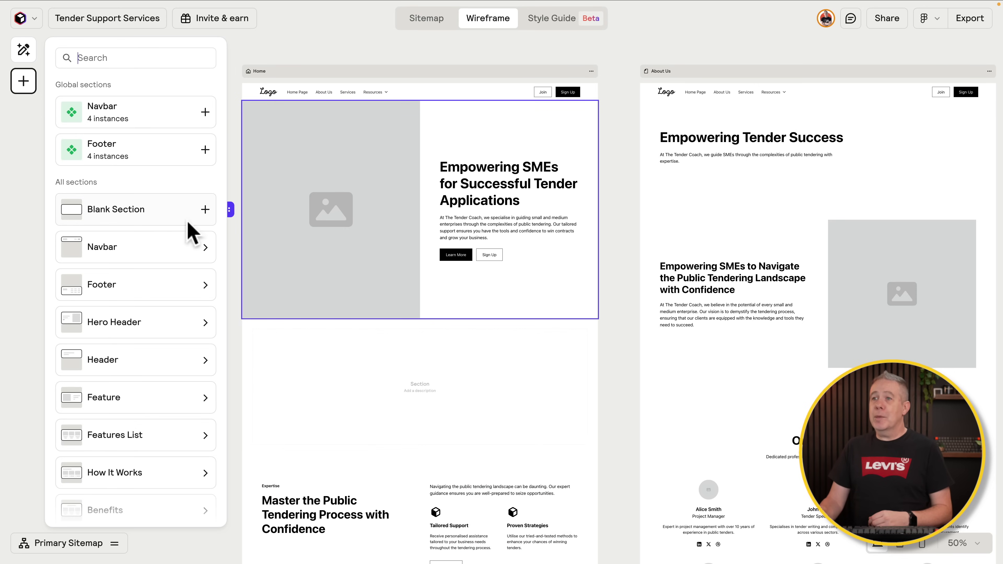
click(163, 58)
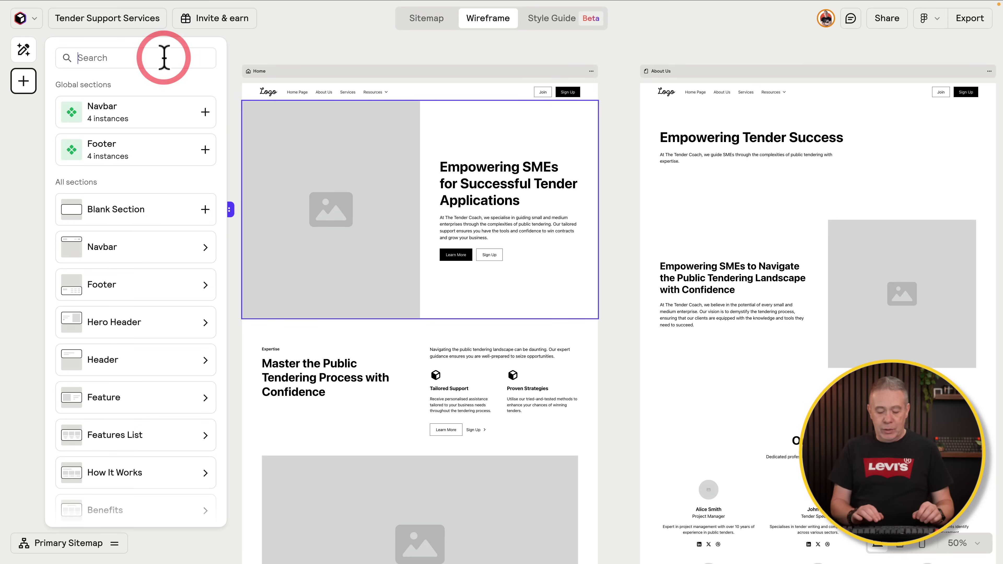
text(logo)
mouse_move(137, 292)
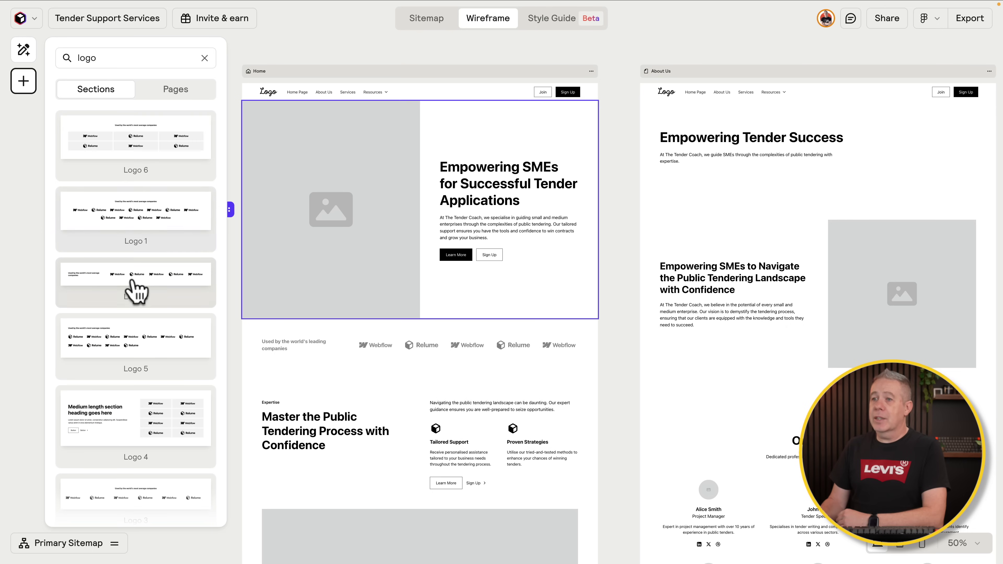
click(131, 276)
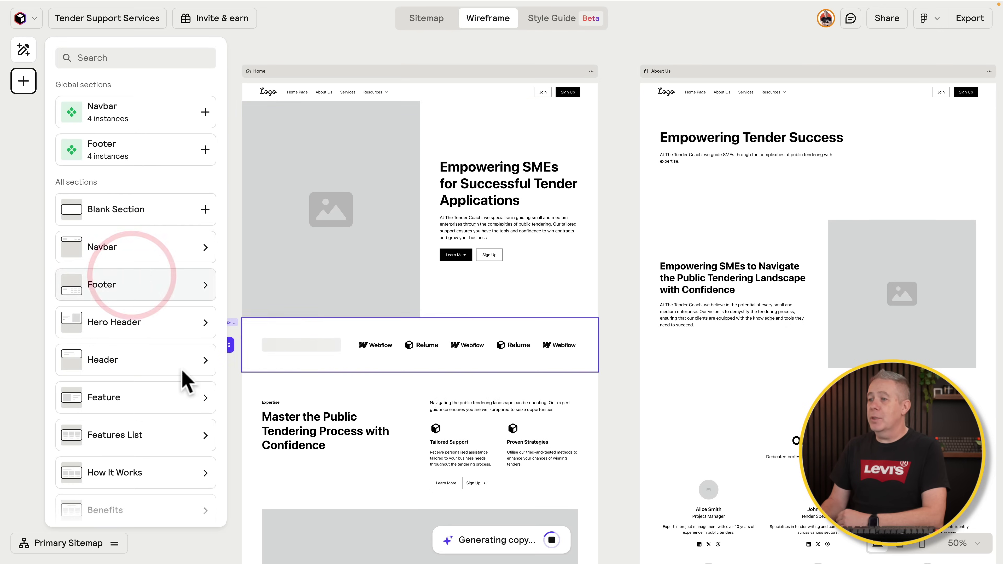
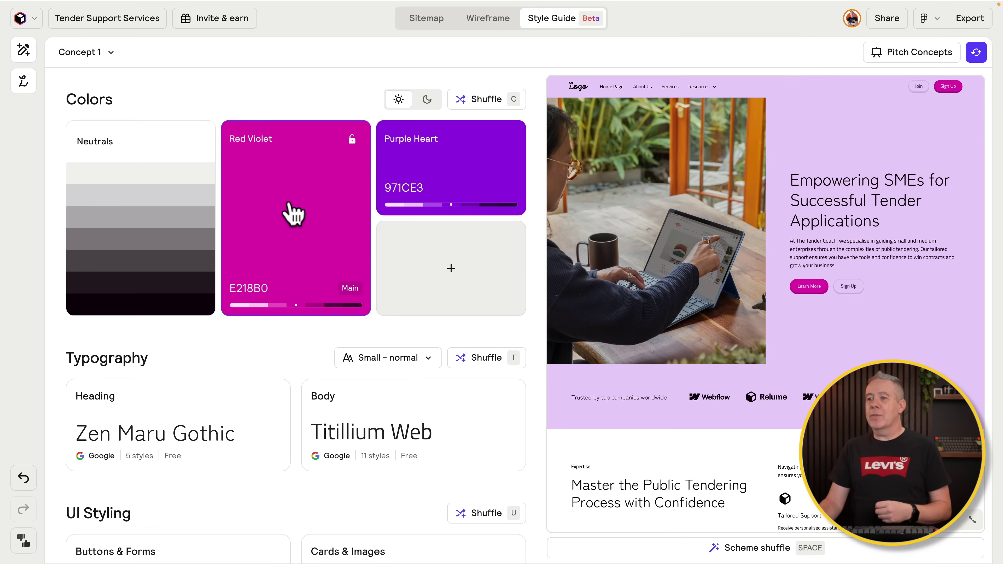
Step: Change the Red Violet main colour to Cerulean 0EB3EE
click(298, 237)
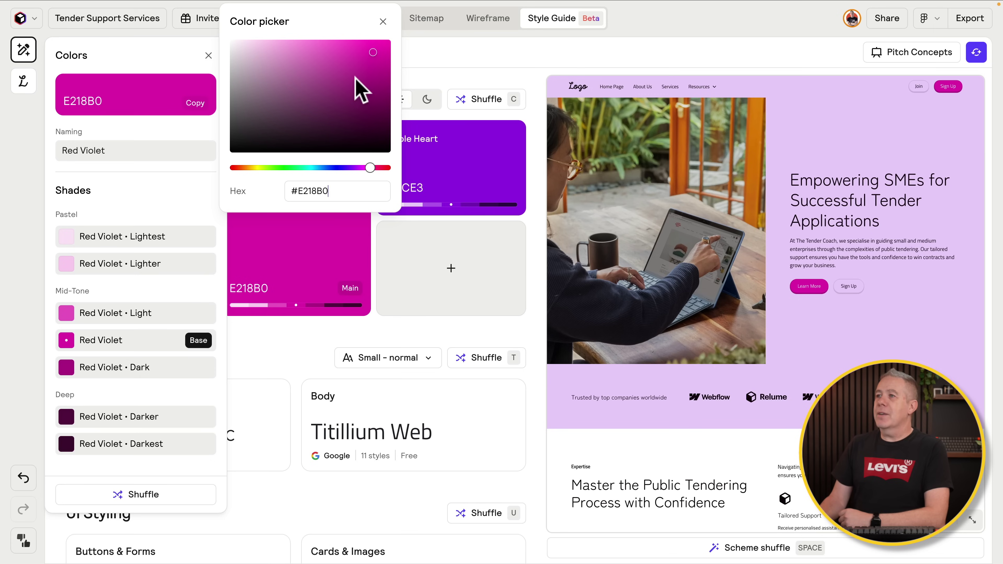
drag(366, 167, 317, 167)
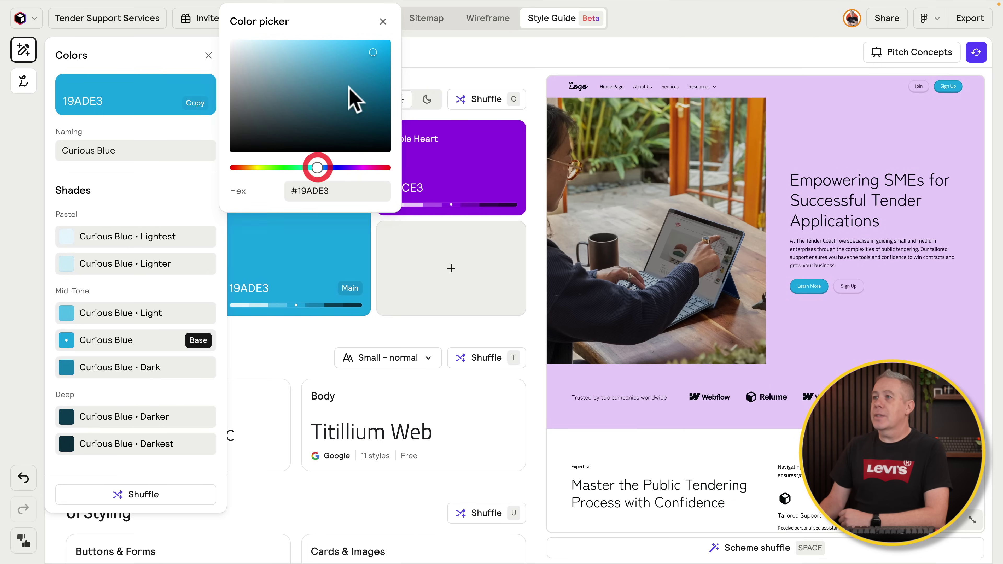
click(377, 47)
drag(377, 47, 381, 46)
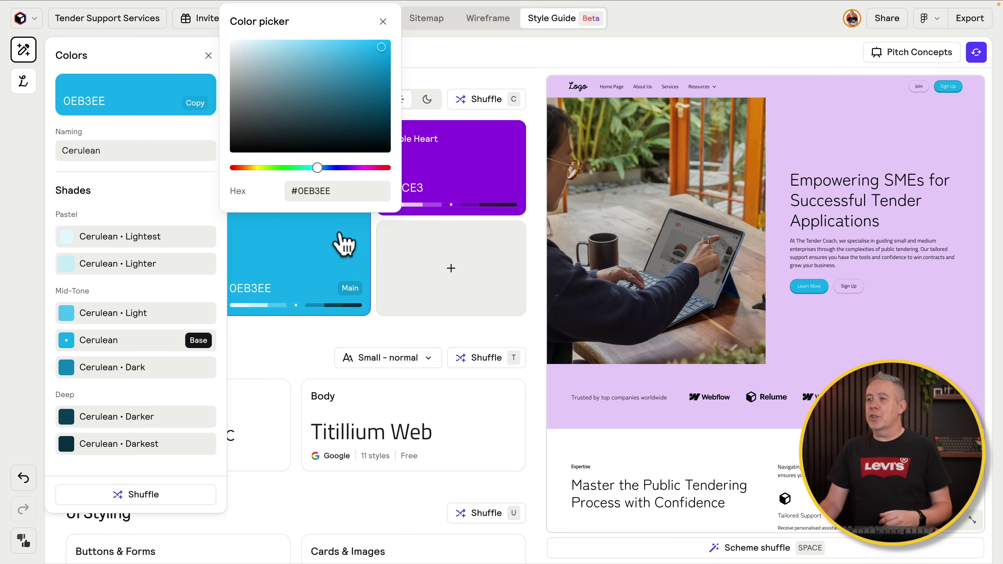
Step: Replace the Purple Heart second colour with Amber F7BD06 and close the colour picker
click(465, 166)
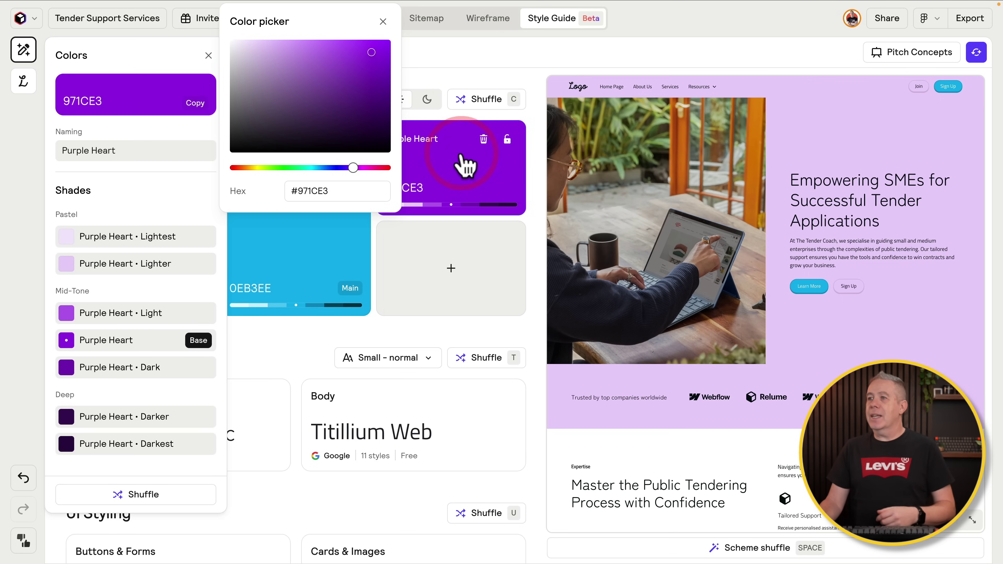
click(249, 169)
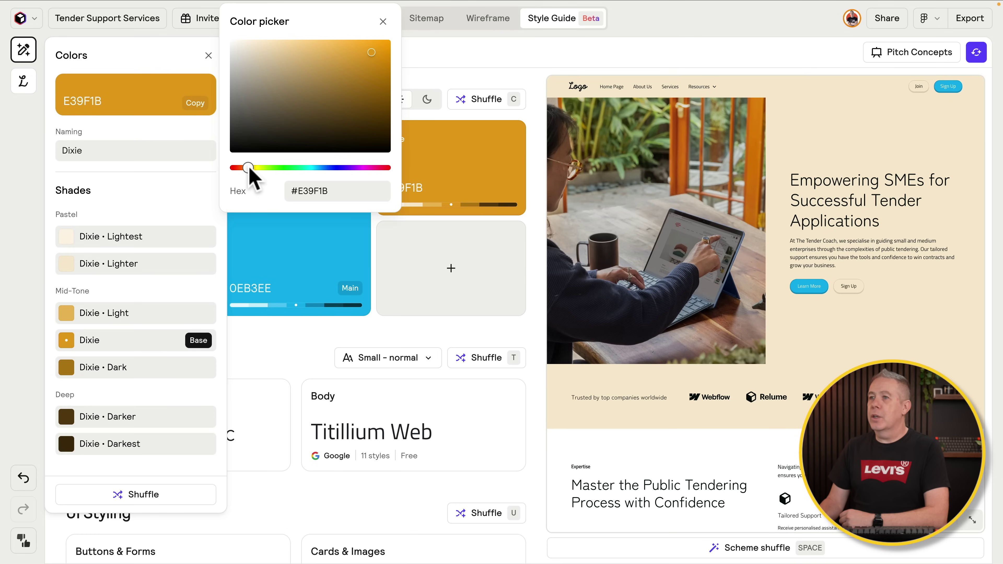
drag(249, 169, 252, 170)
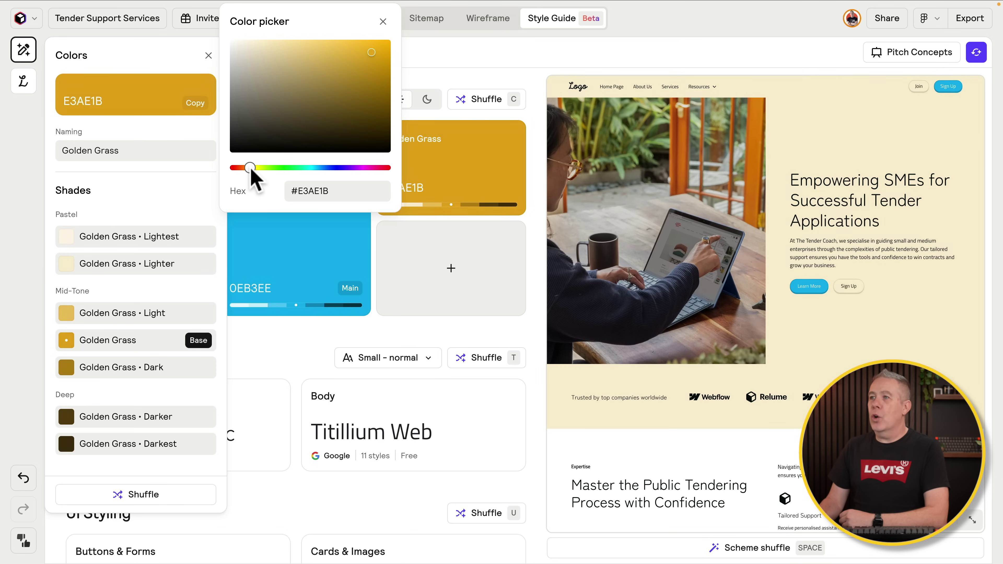
click(386, 42)
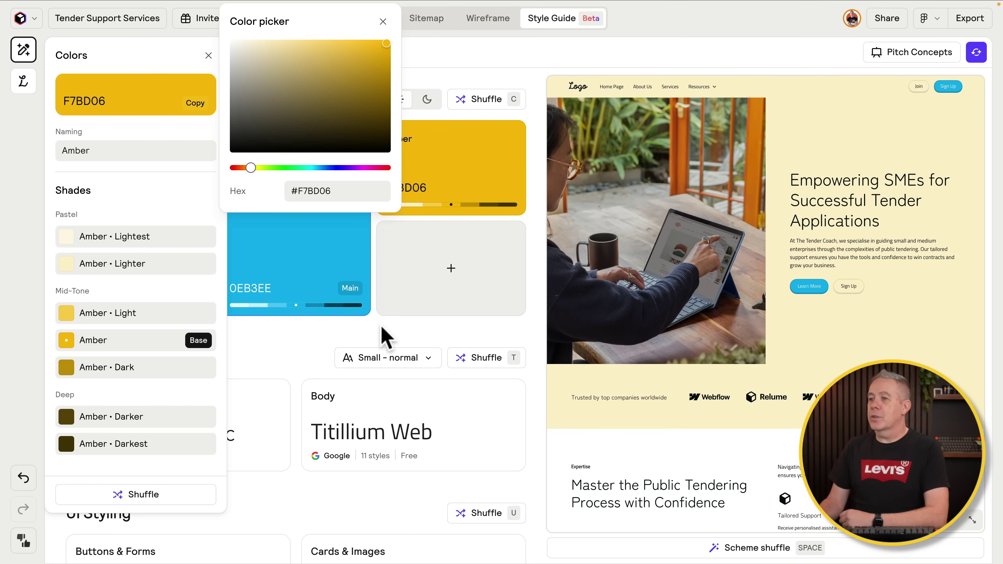
click(334, 341)
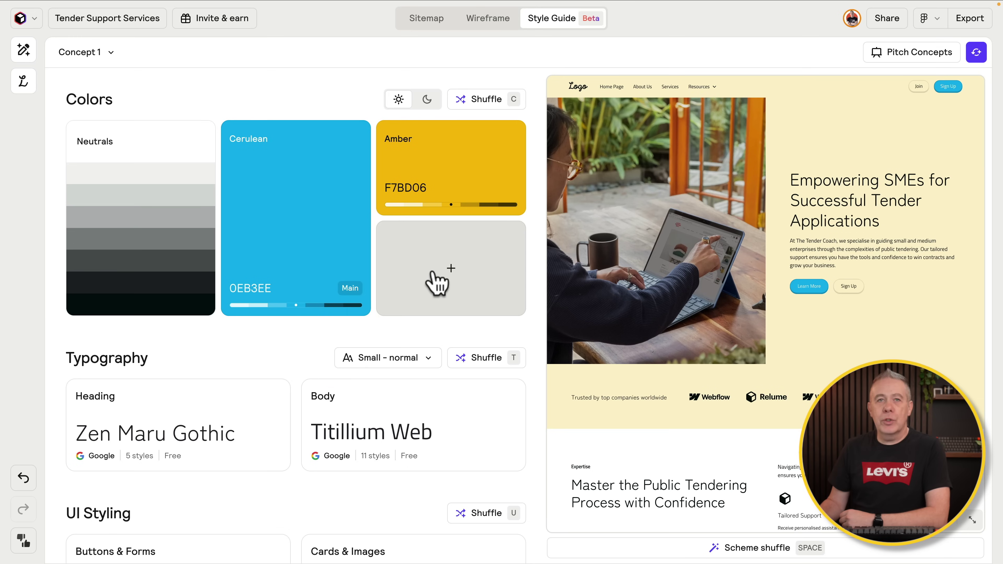
Step: Search the heading font picker for 'barlow' and choose Barlow in place of Zen Maru Gothic
scroll(298, 353, down, 3)
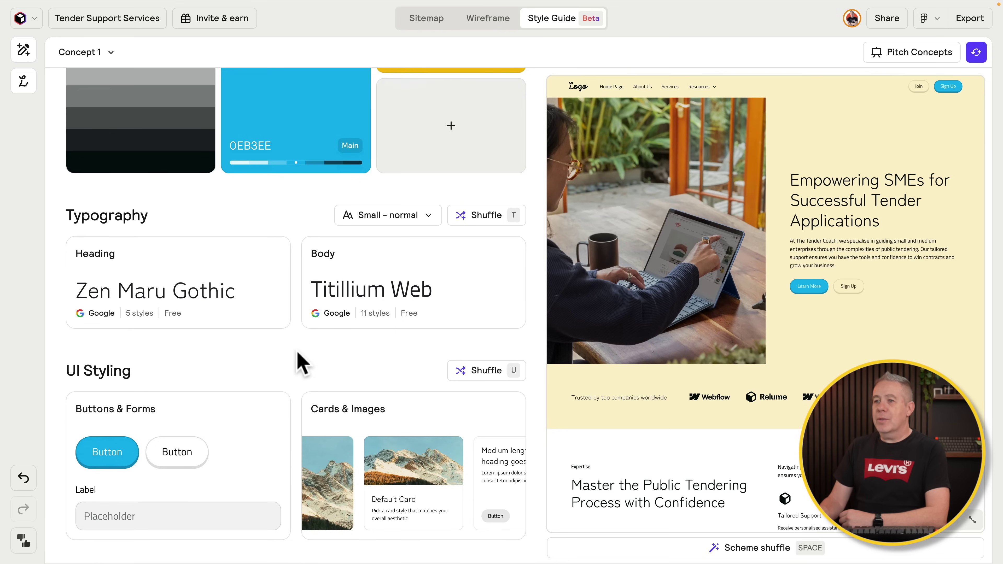
mouse_move(179, 302)
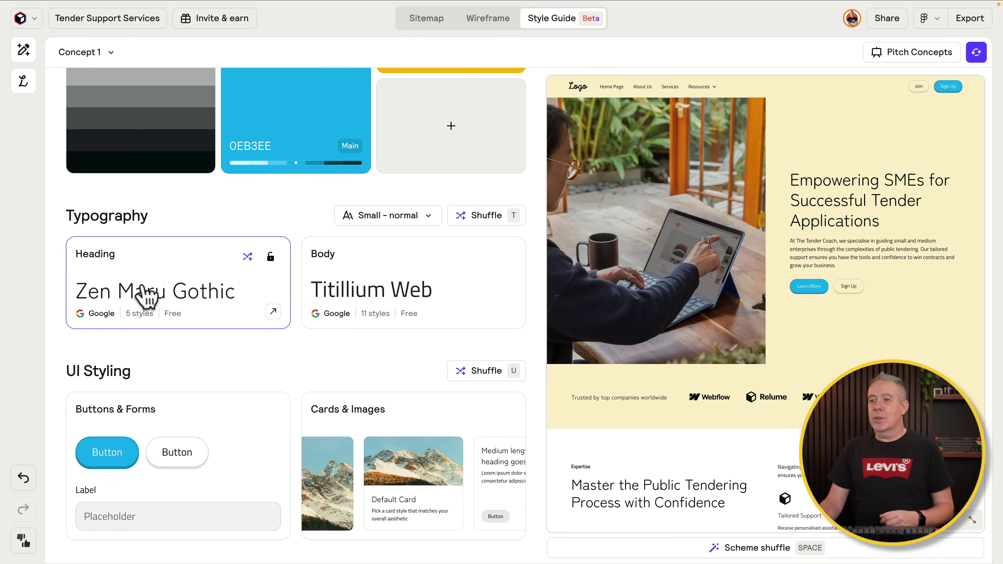
click(196, 302)
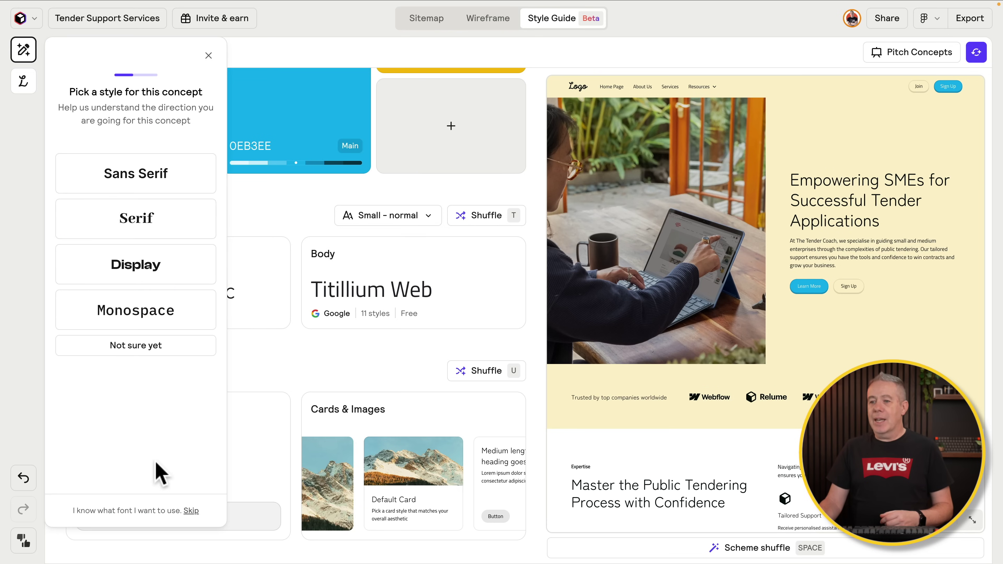
click(191, 511)
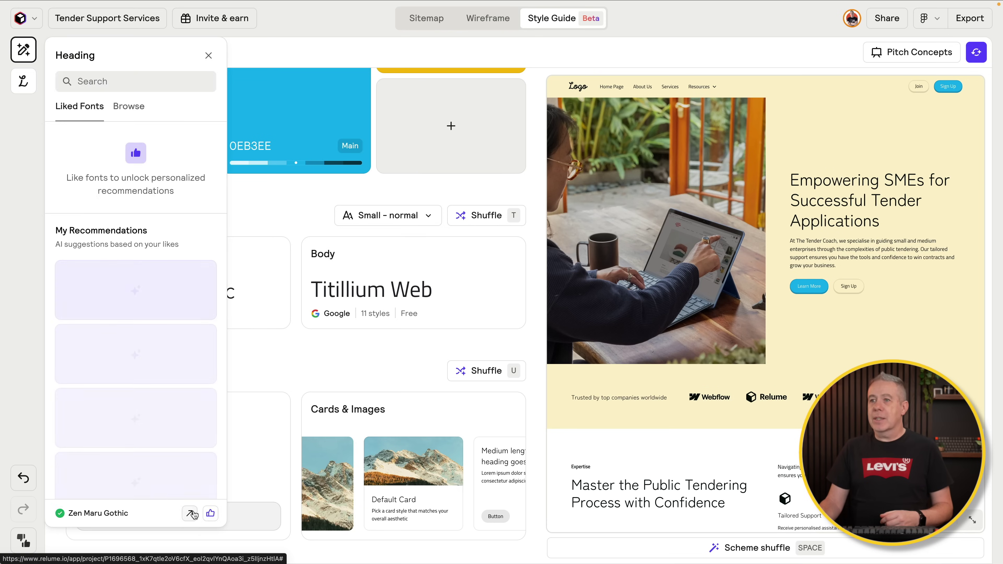
click(121, 84)
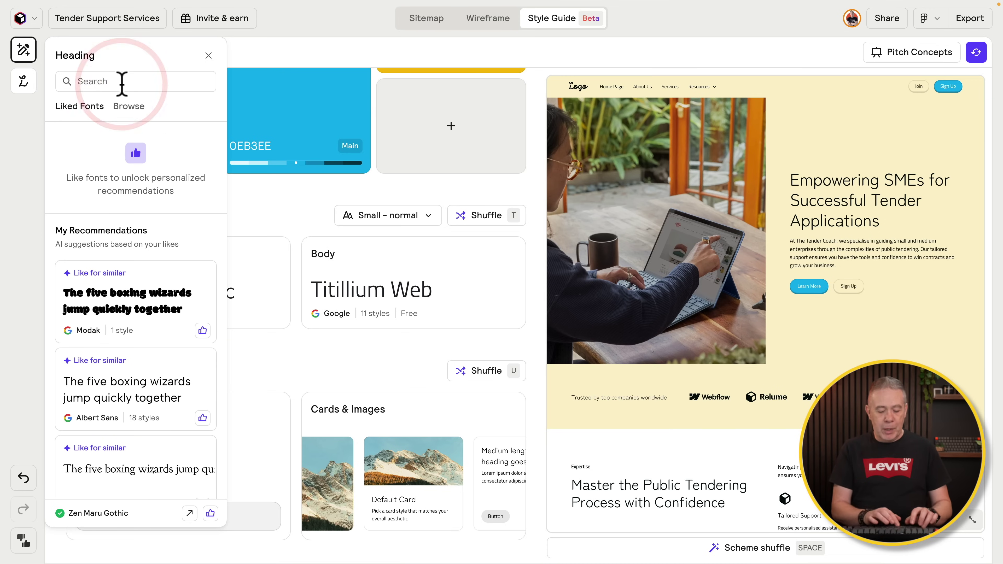
text(barlow)
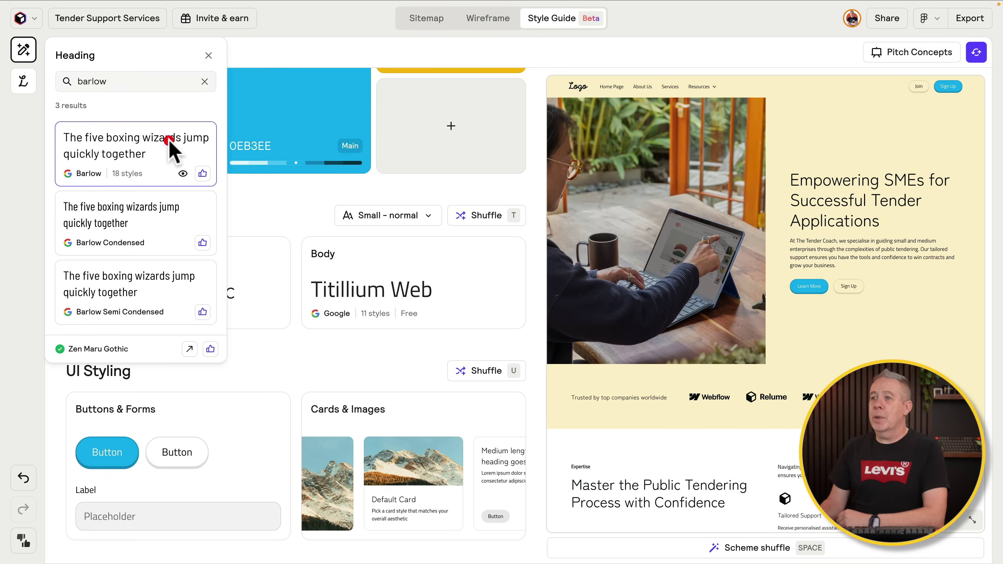
click(175, 141)
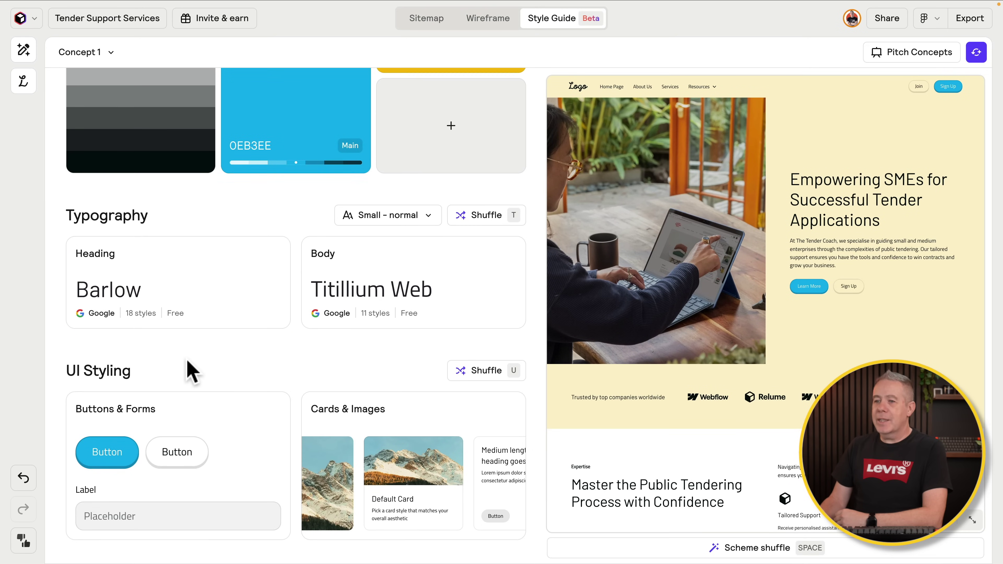
Step: Give buttons and forms the second corner-radius option and Default style, leaving cards and images unchanged
click(124, 461)
scroll(139, 343, down, 3)
scroll(142, 348, up, 3)
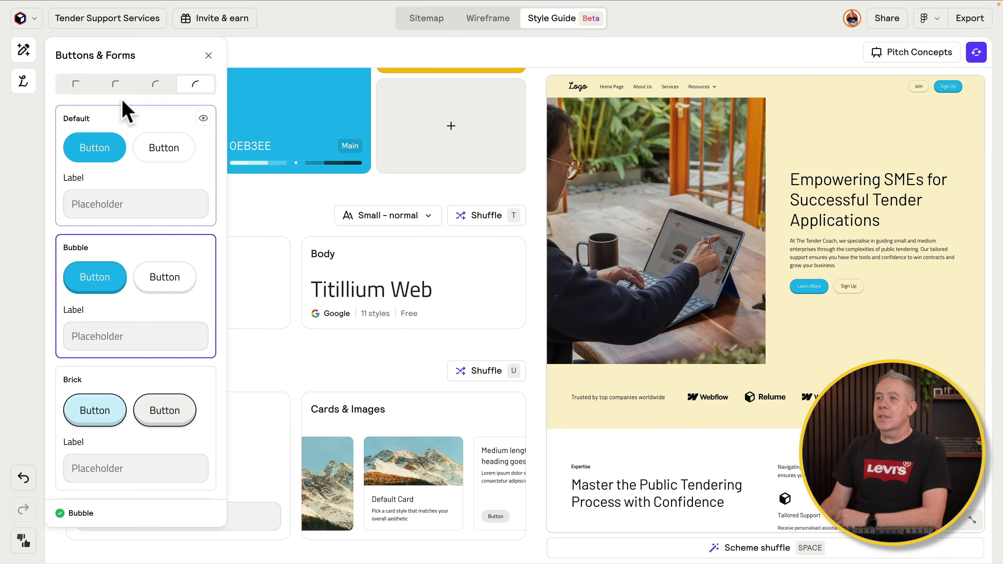
click(117, 84)
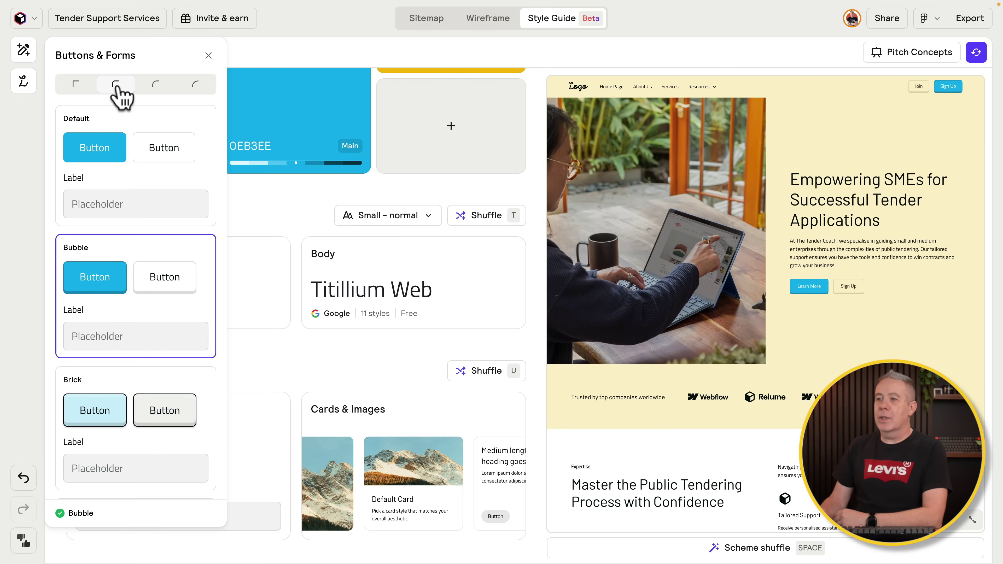
click(133, 193)
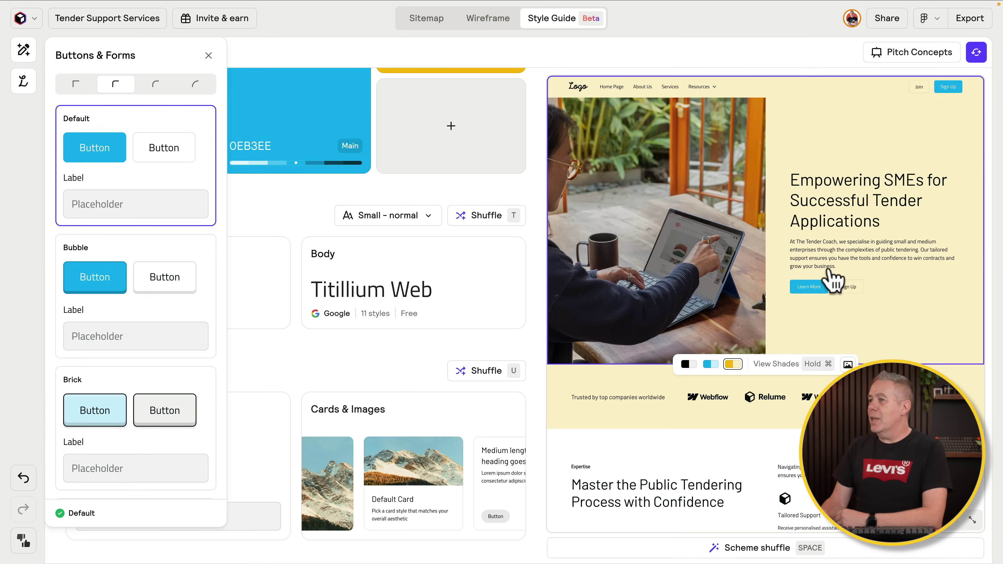
click(242, 213)
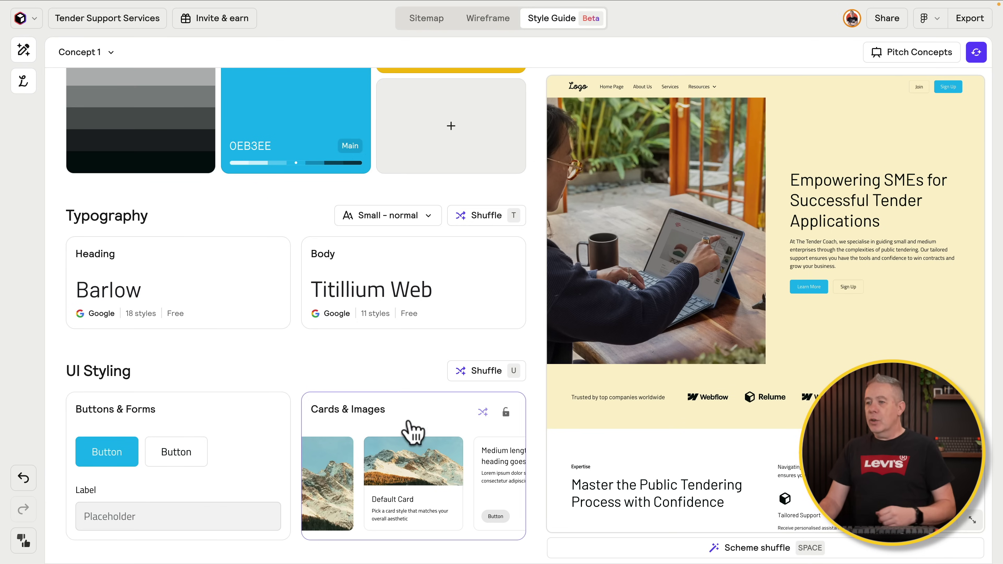
click(368, 459)
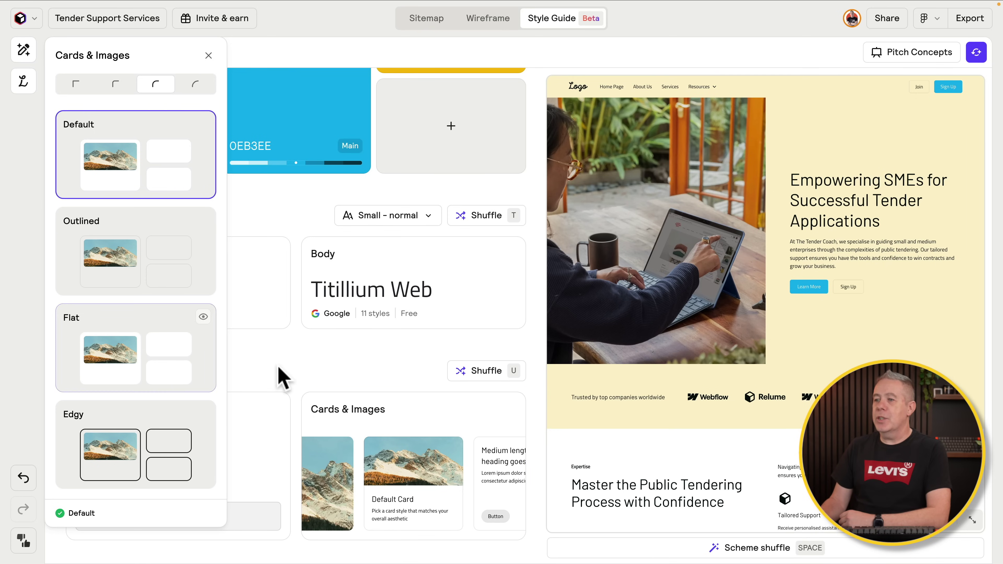
click(314, 365)
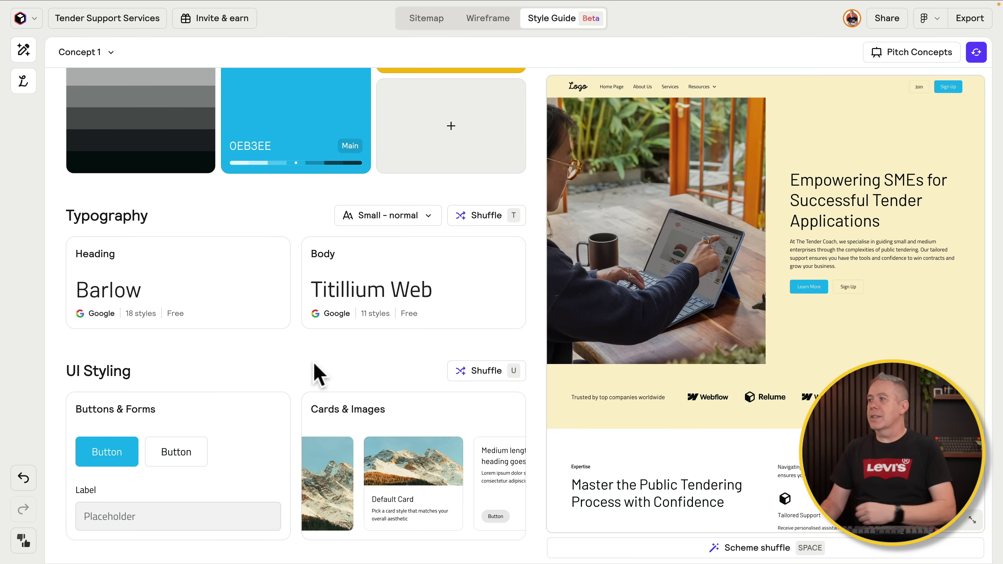
mouse_move(682, 302)
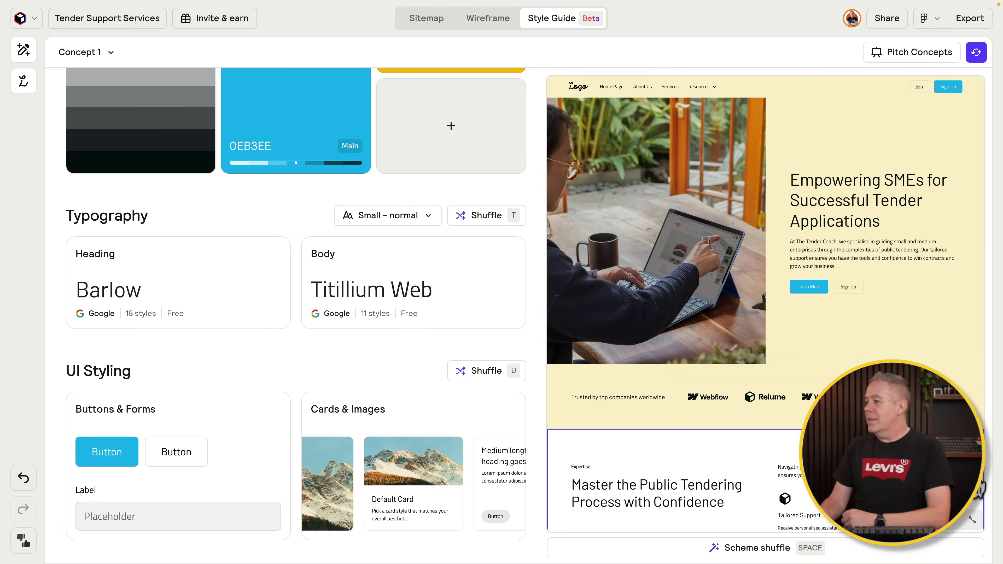
Step: Expand the page preview to fullscreen and scroll through the whole page, back up to the hero
click(970, 519)
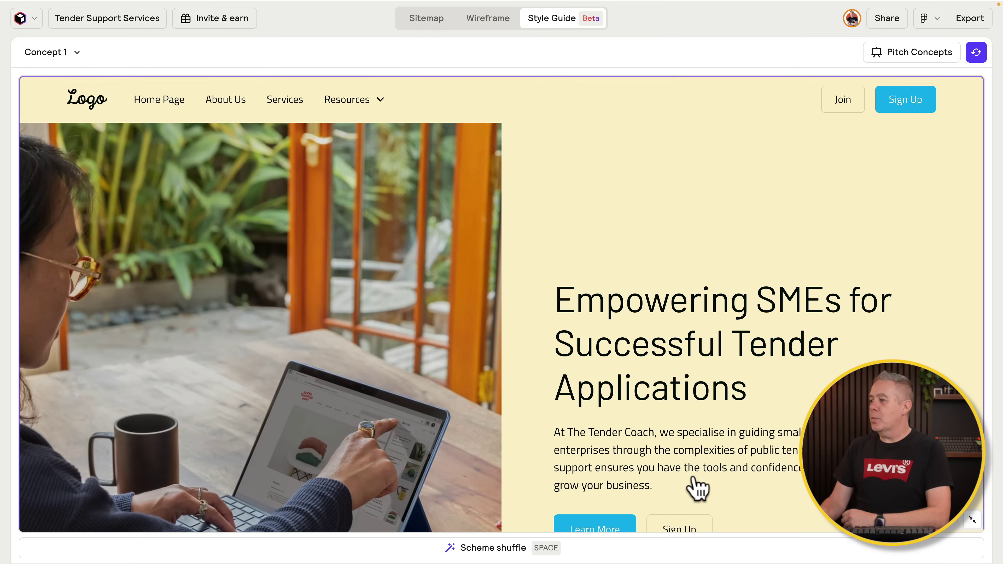
scroll(697, 489, down, 10)
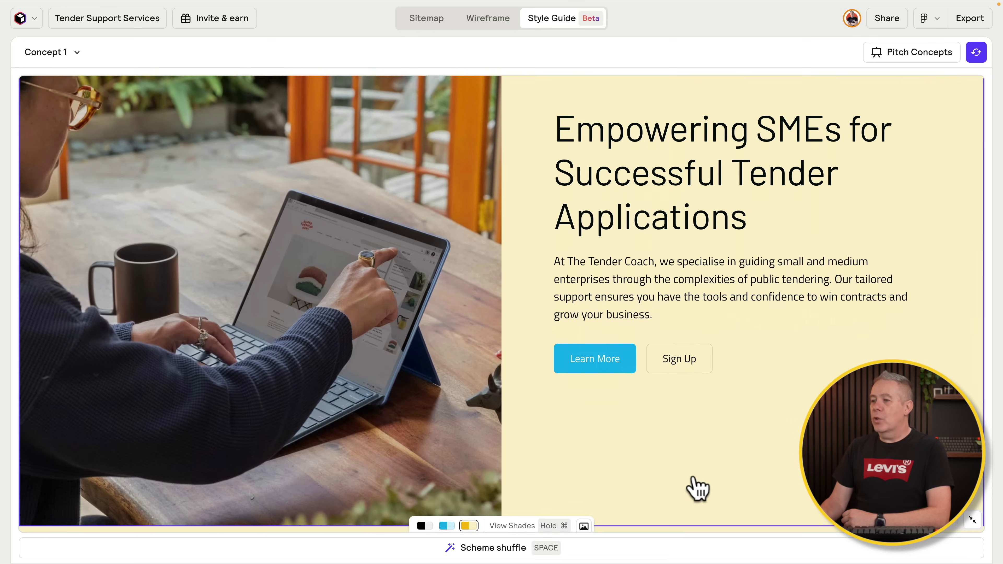
scroll(697, 489, down, 17)
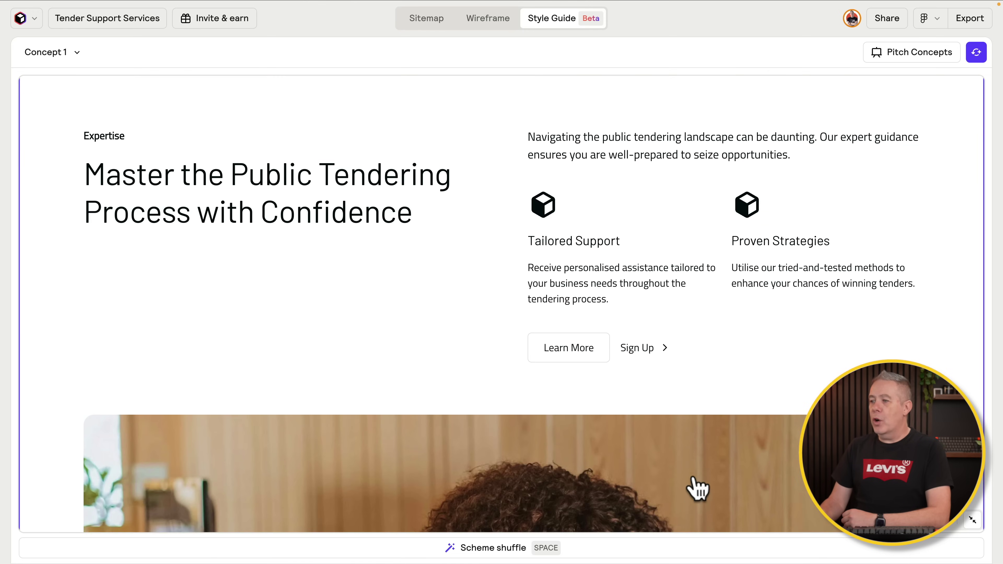
scroll(697, 489, down, 12)
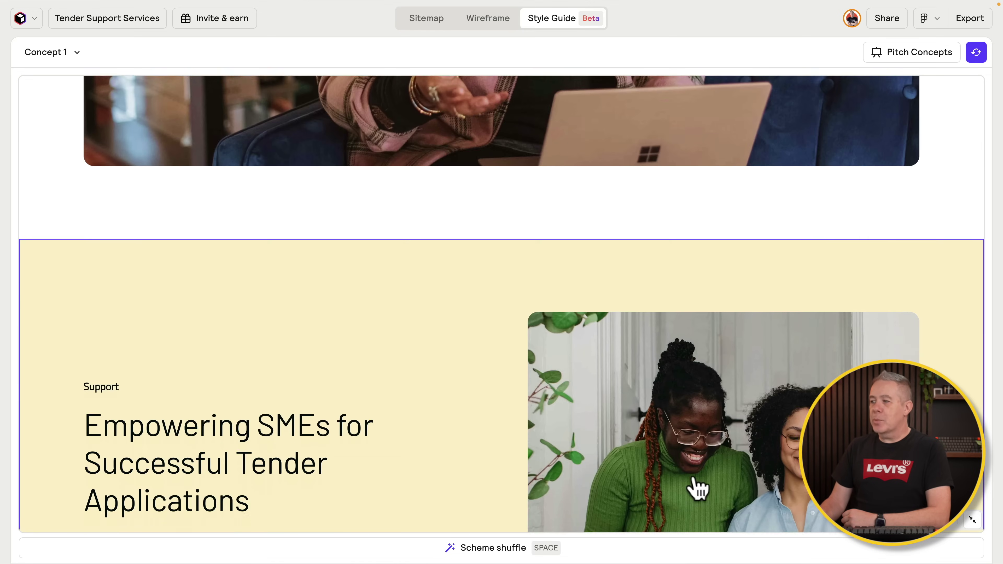
scroll(697, 488, down, 13)
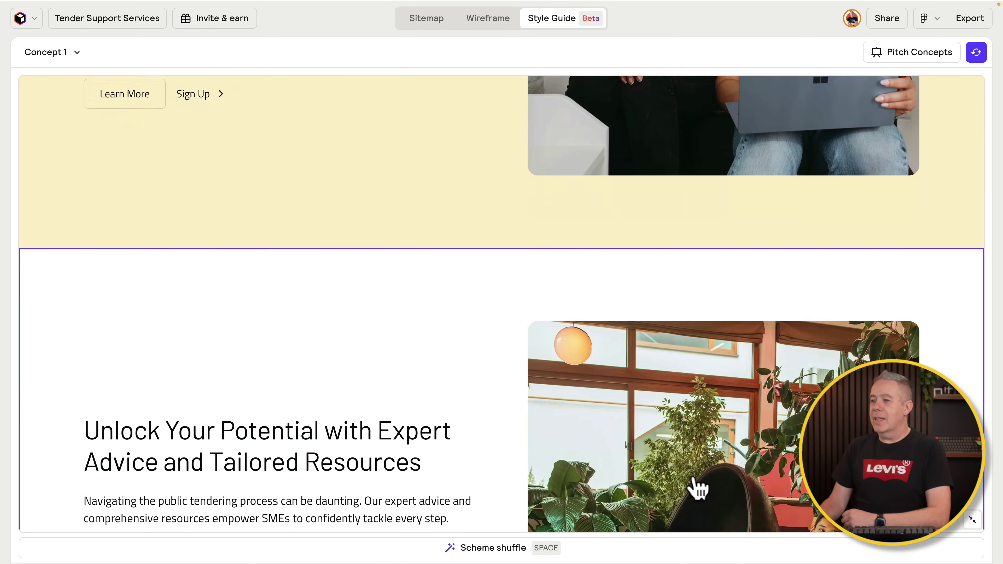
scroll(698, 488, down, 11)
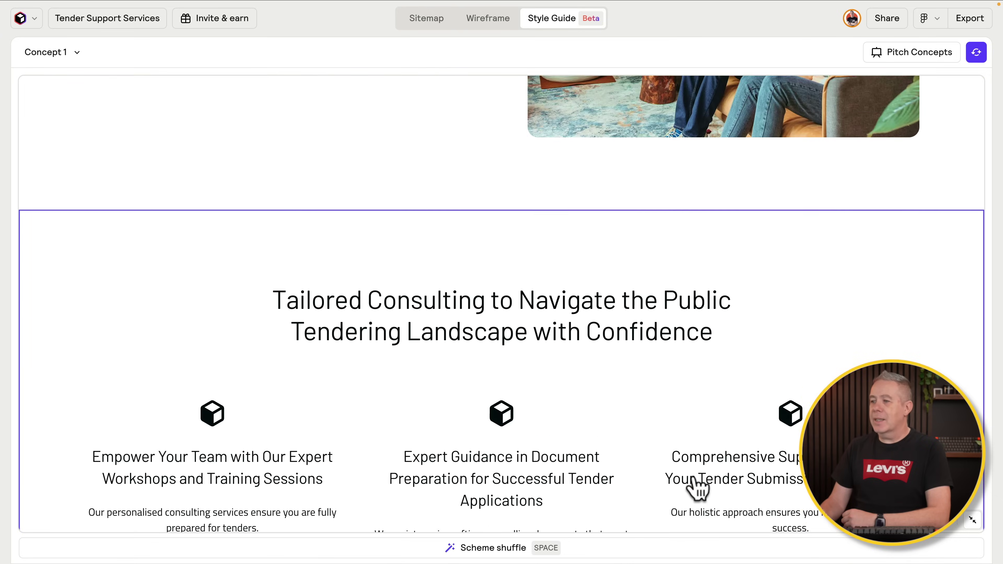
scroll(697, 489, down, 1)
scroll(697, 489, up, 20)
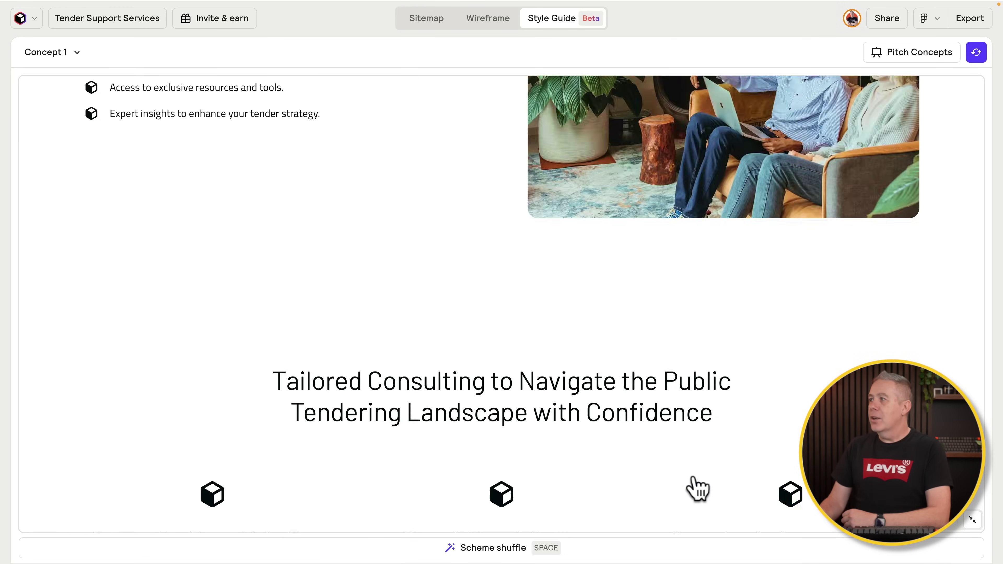
scroll(697, 488, up, 14)
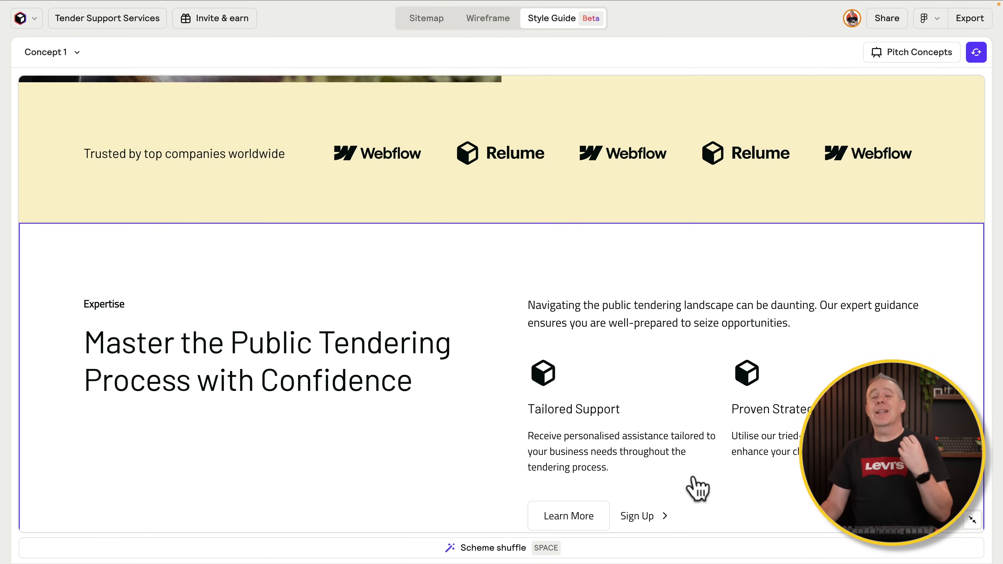
scroll(697, 489, up, 1)
scroll(697, 488, up, 3)
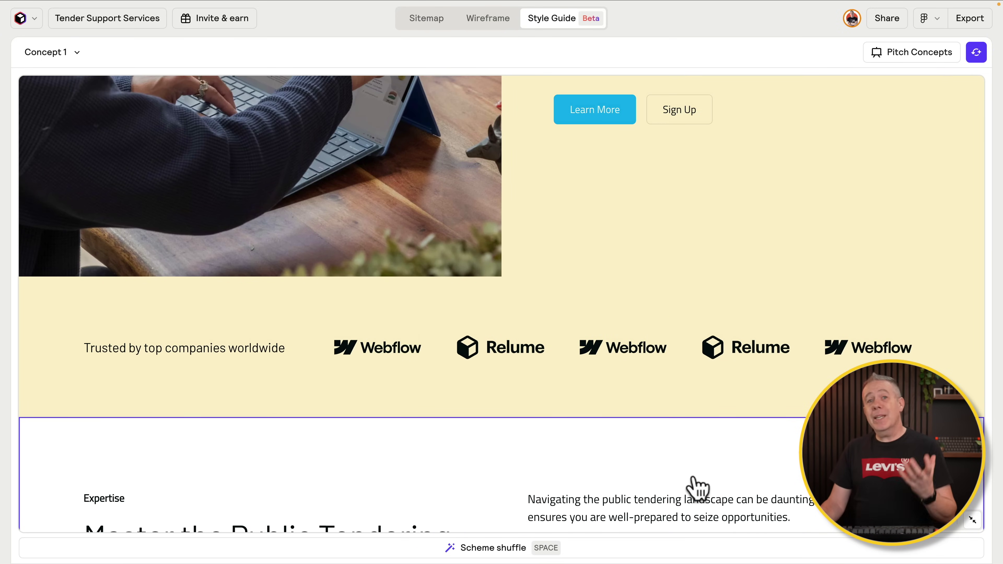
scroll(697, 489, up, 2)
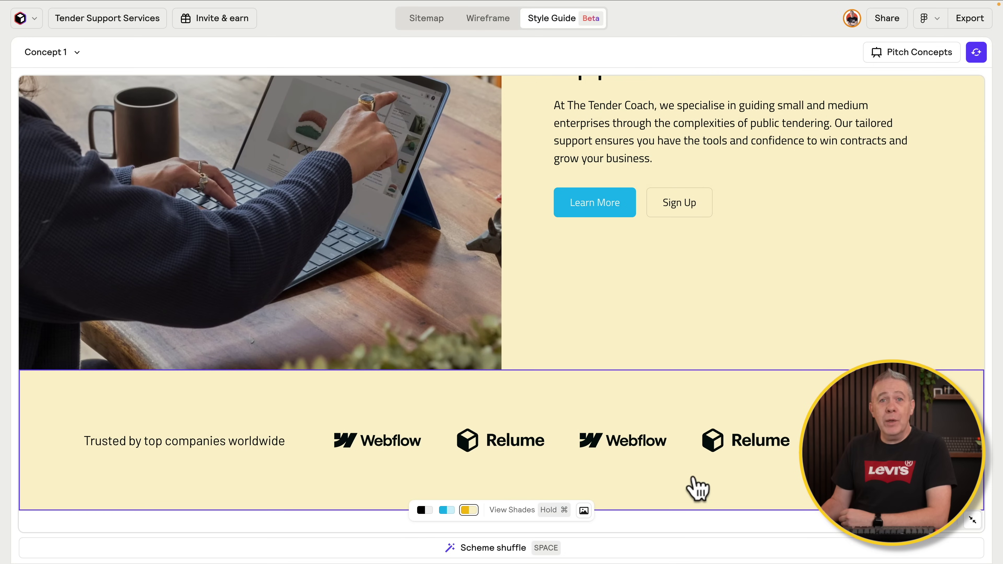
scroll(697, 488, up, 1)
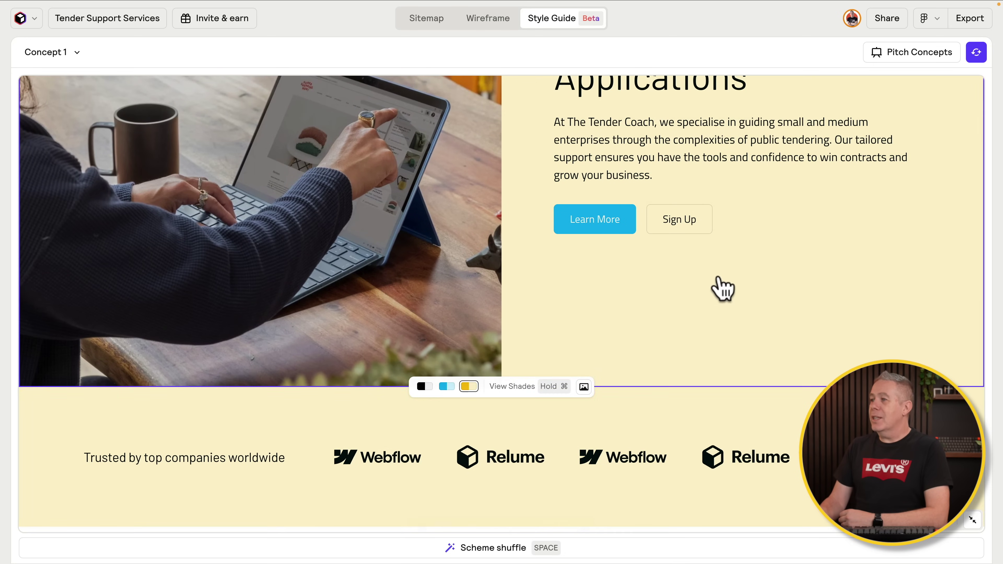
scroll(723, 289, up, 2)
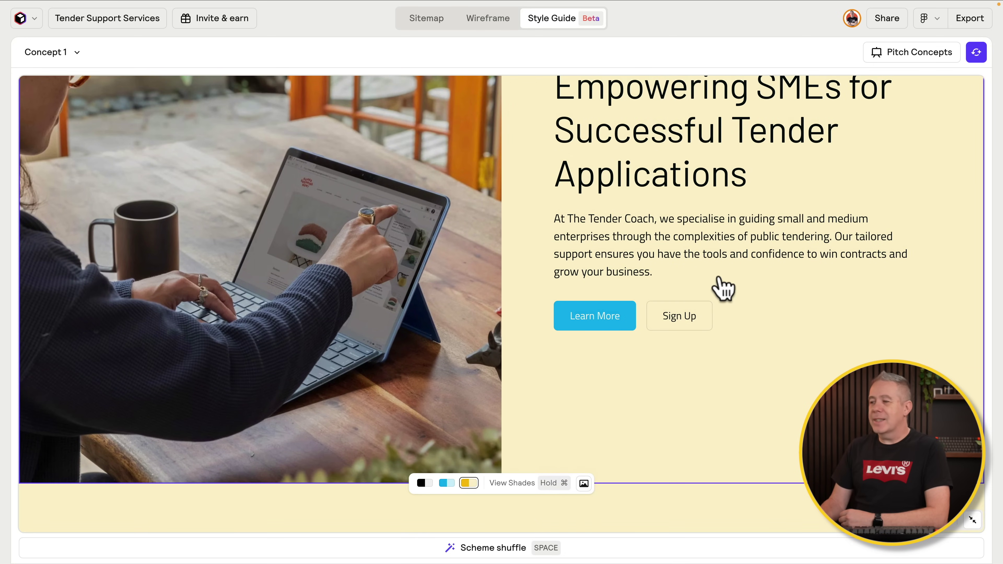
scroll(781, 370, down, 1)
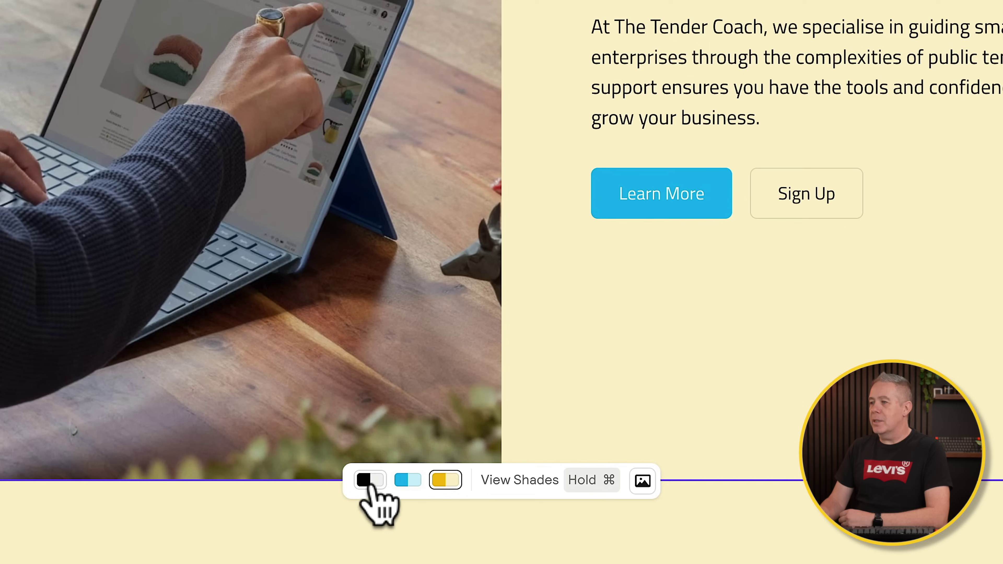
Step: After trying the neutral scheme, set the hero background to Cerulean Darkest
click(370, 483)
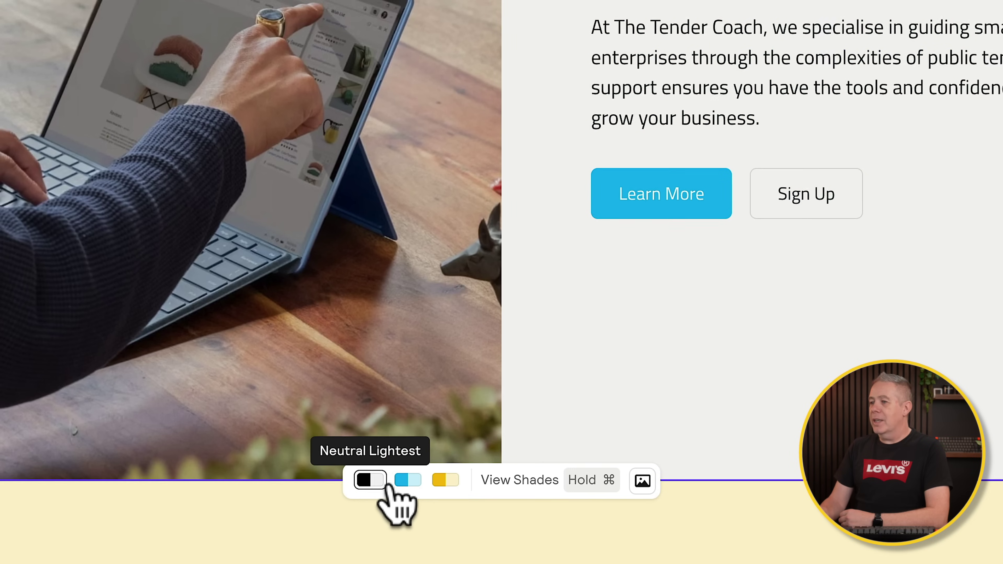
click(408, 480)
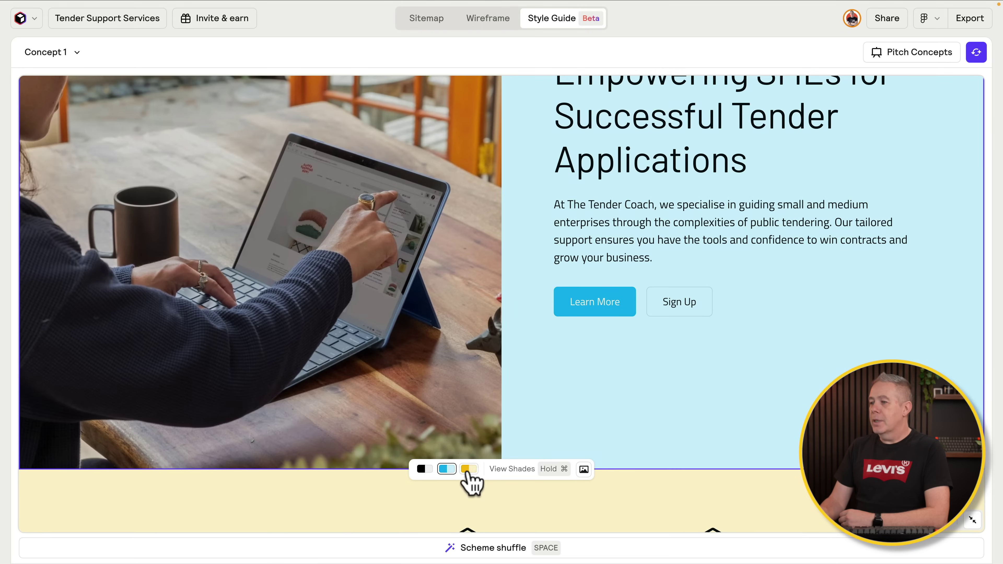
click(516, 470)
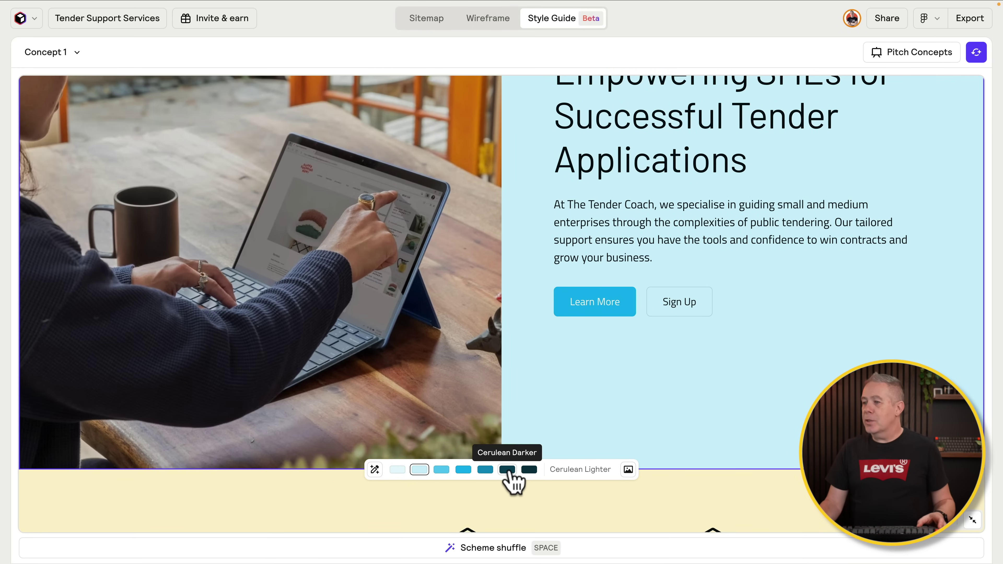
click(508, 470)
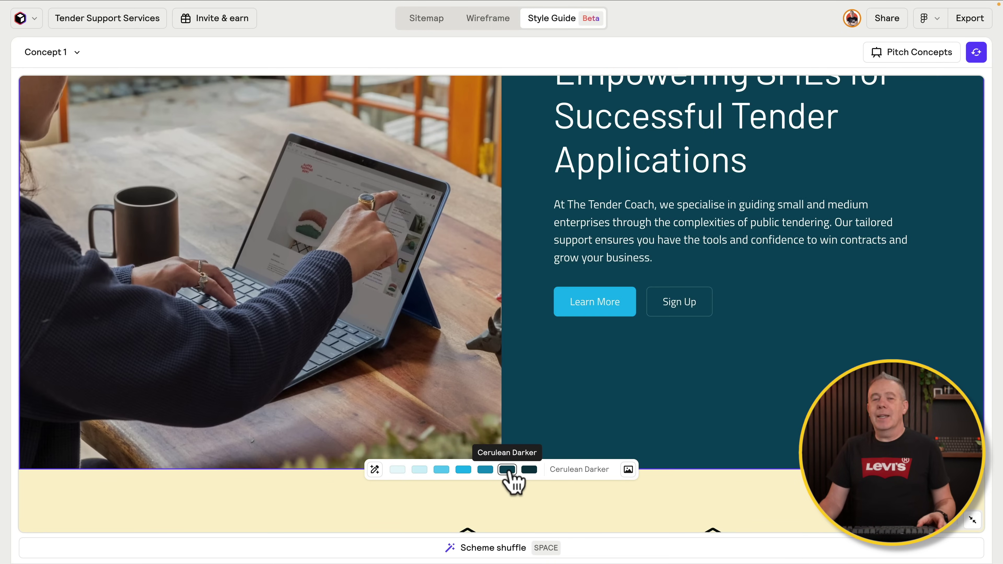
click(529, 470)
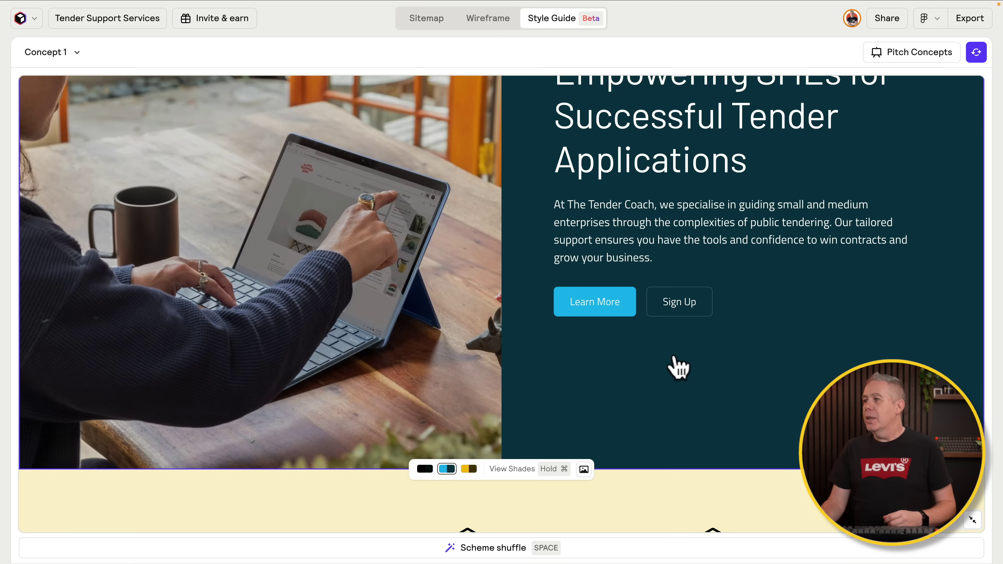
scroll(727, 352, up, 3)
scroll(735, 350, up, 4)
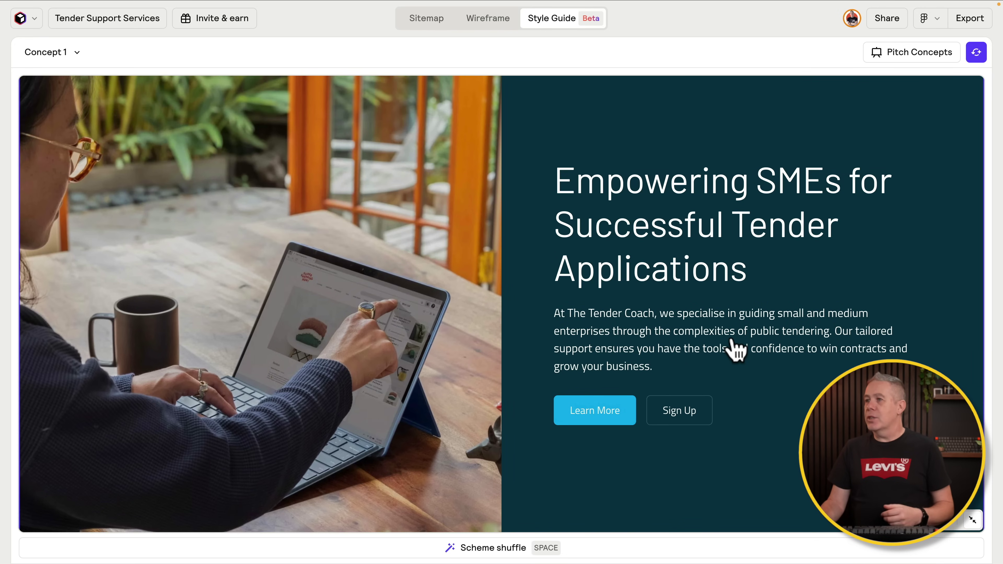
scroll(735, 350, down, 10)
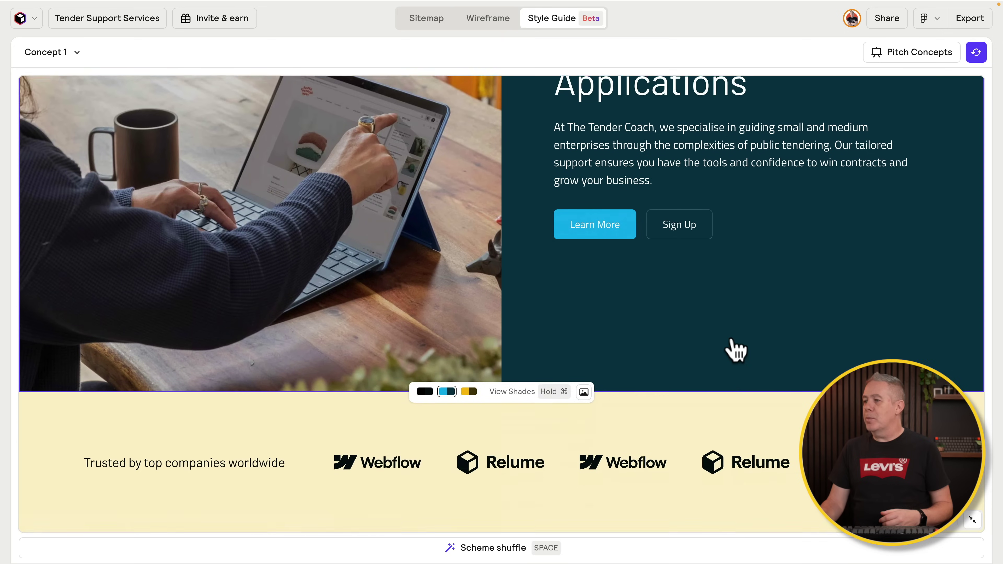
scroll(735, 350, up, 10)
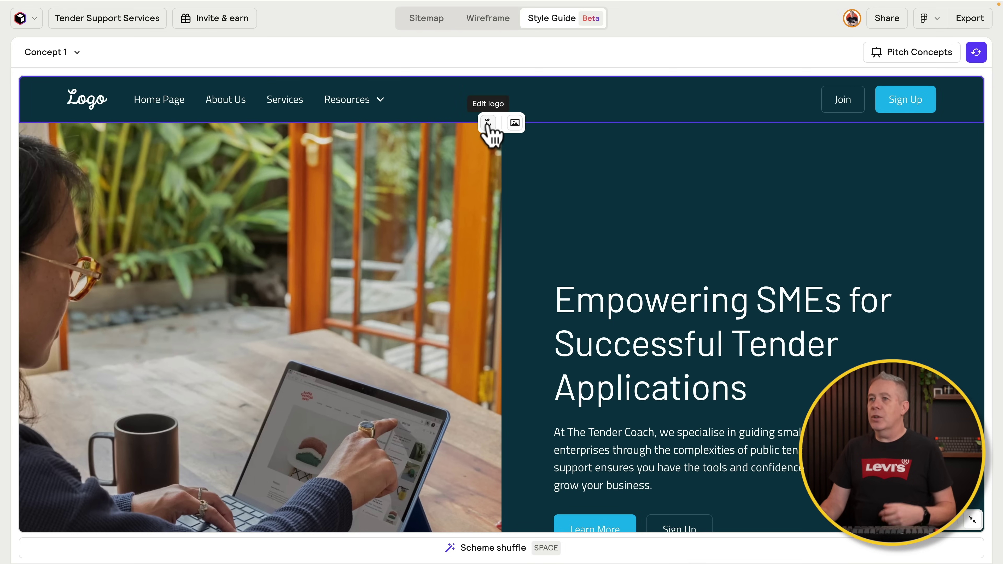
click(515, 124)
scroll(573, 284, down, 10)
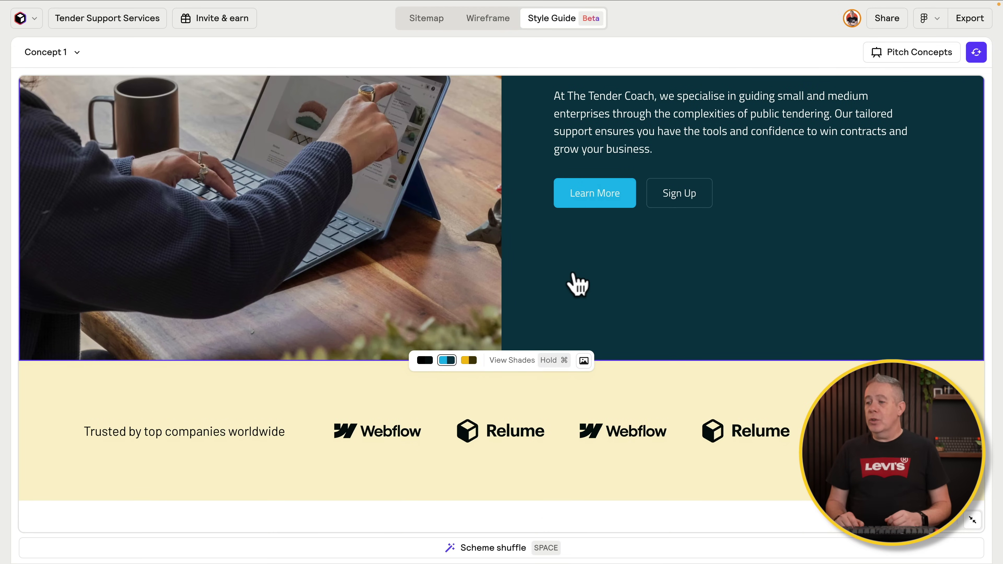
Step: Shuffle colour schemes, try yellow and neutral swatches, then settle on a dark cerulean shade
key(space)
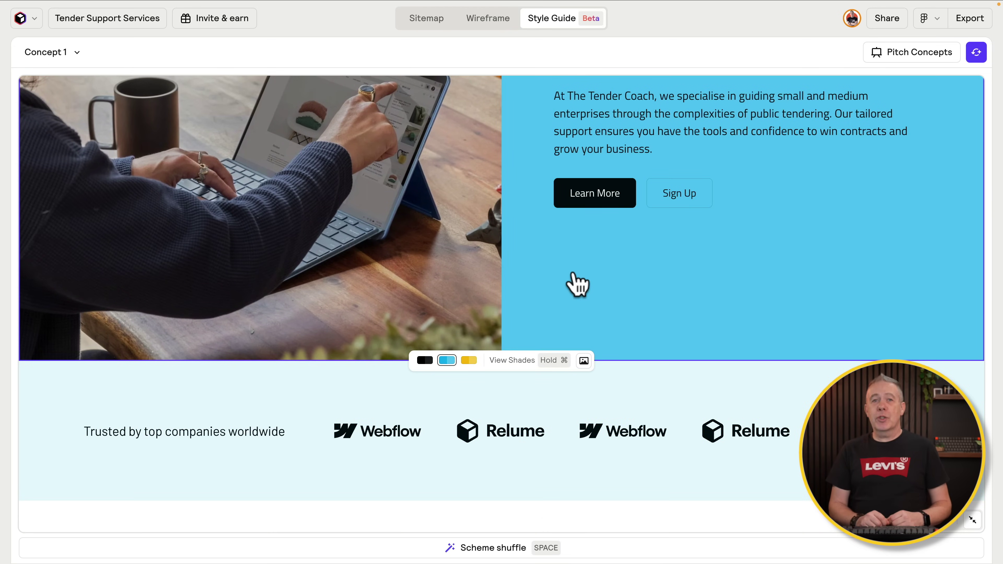
key(space)
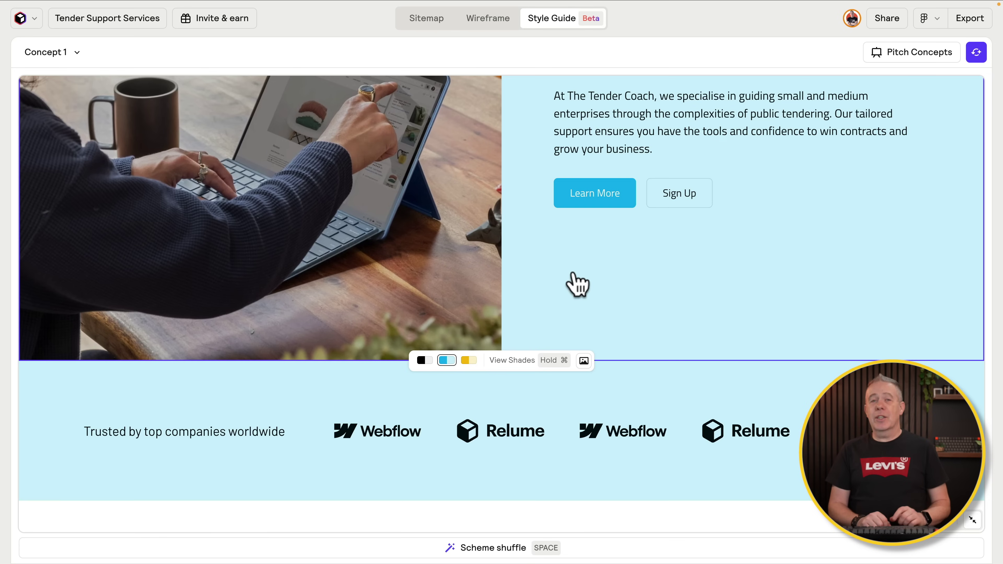
key(space)
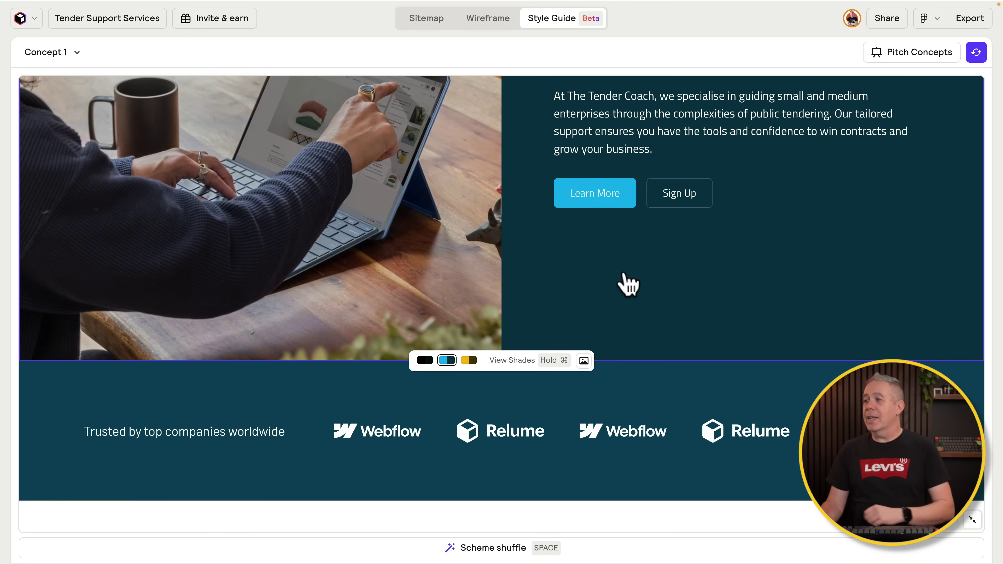
click(736, 247)
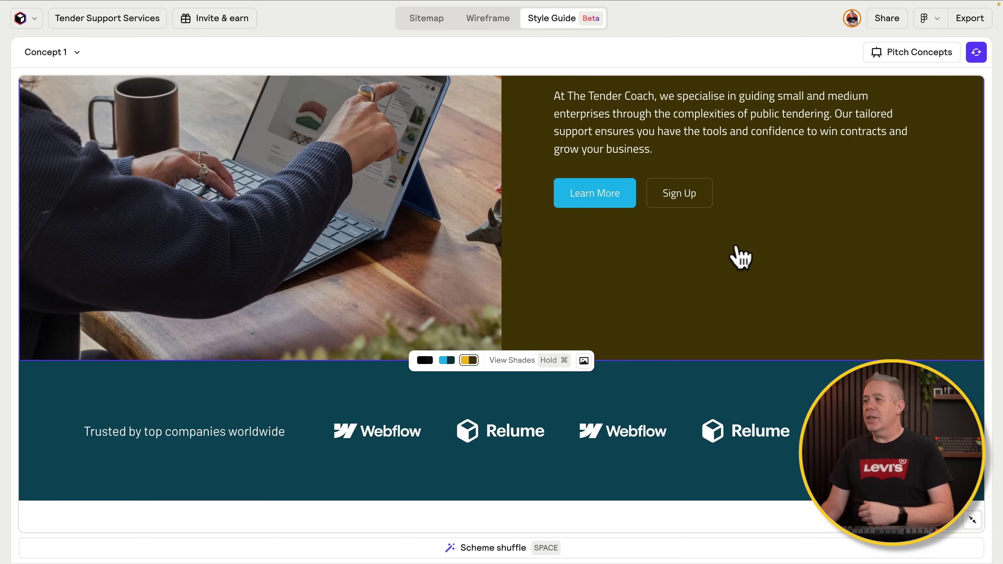
click(767, 233)
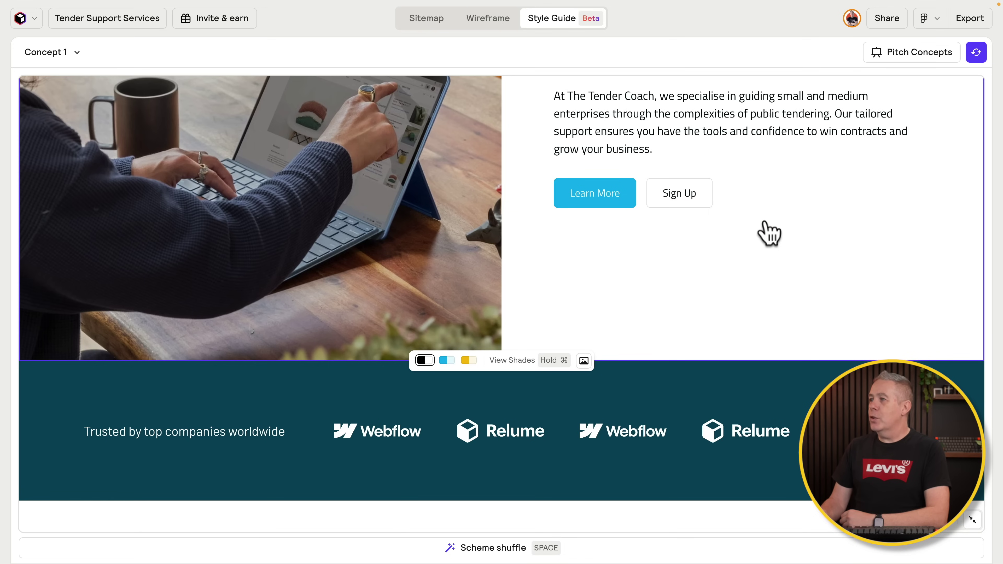
click(766, 229)
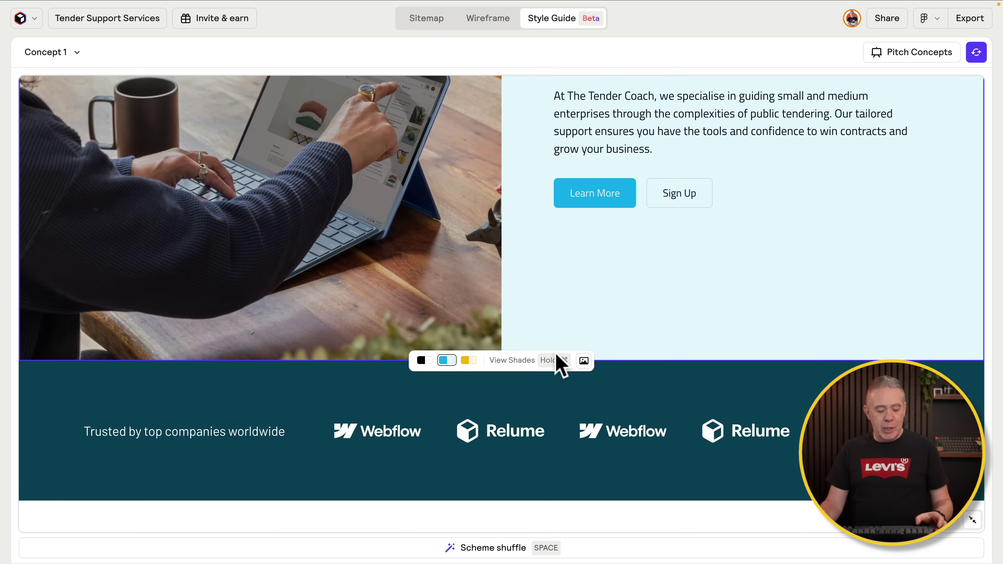
key(super)
click(528, 361)
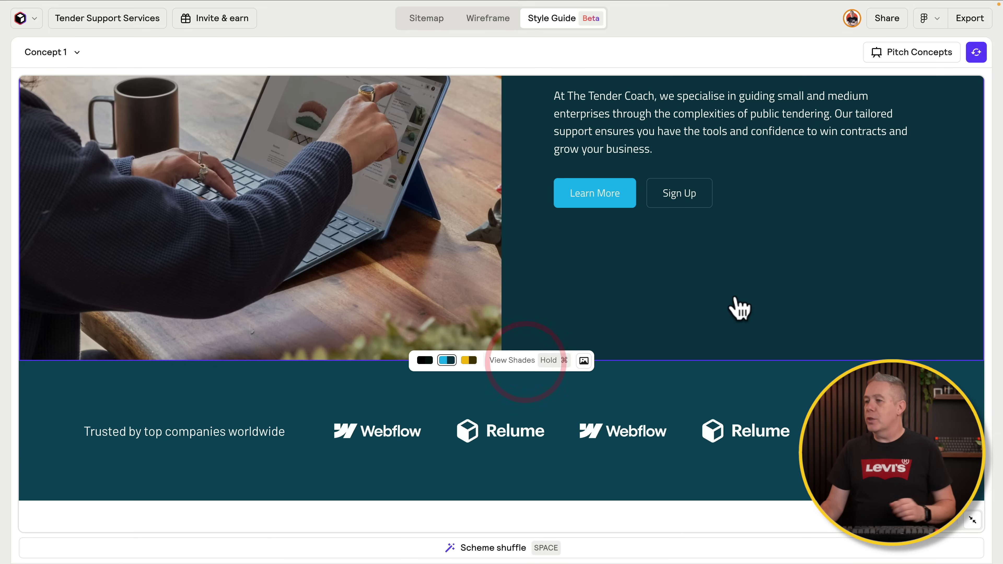
mouse_move(560, 498)
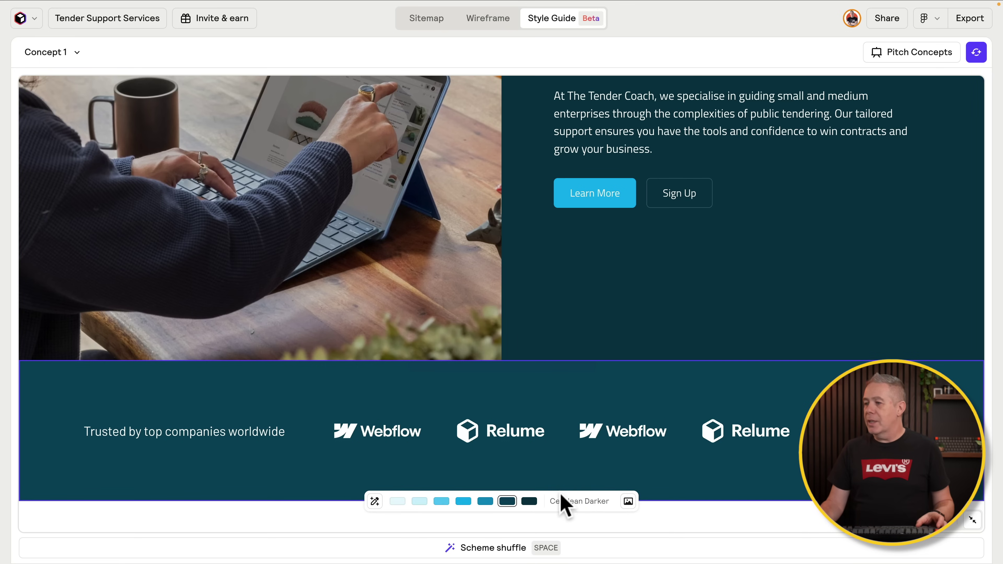
Step: Set the 'Trusted by top companies worldwide' logo strip to Cerulean Lighter, then scroll down the page
click(419, 501)
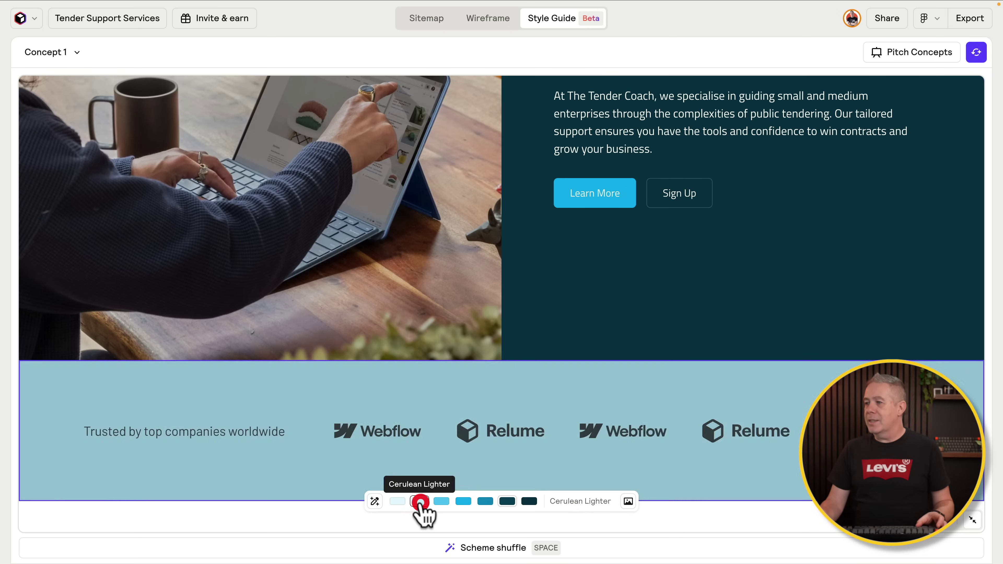
scroll(578, 343, down, 10)
scroll(577, 343, down, 5)
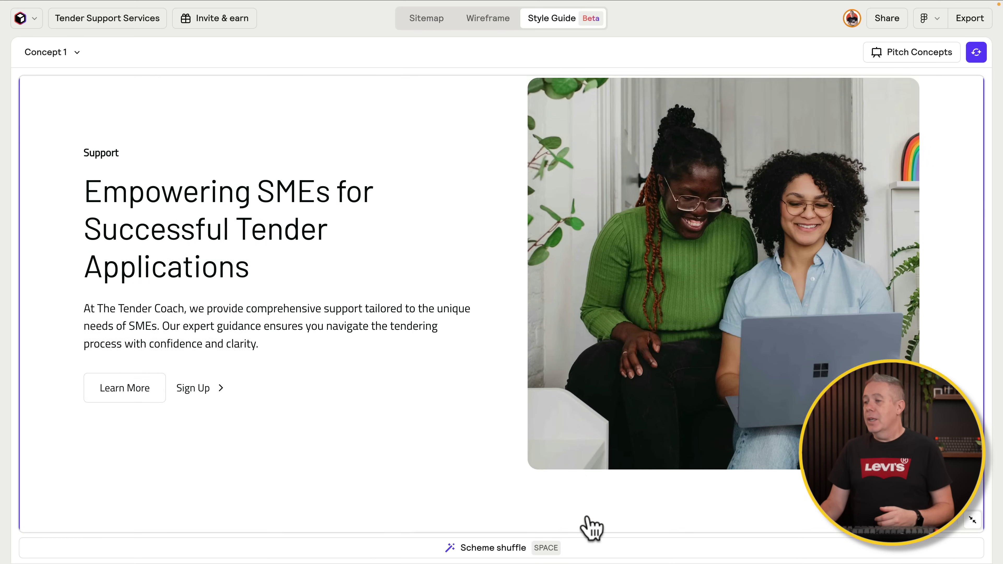
Step: Switch the canvas to the mobile breakpoint and scroll through the mobile layout
scroll(590, 525, down, 6)
scroll(590, 525, down, 10)
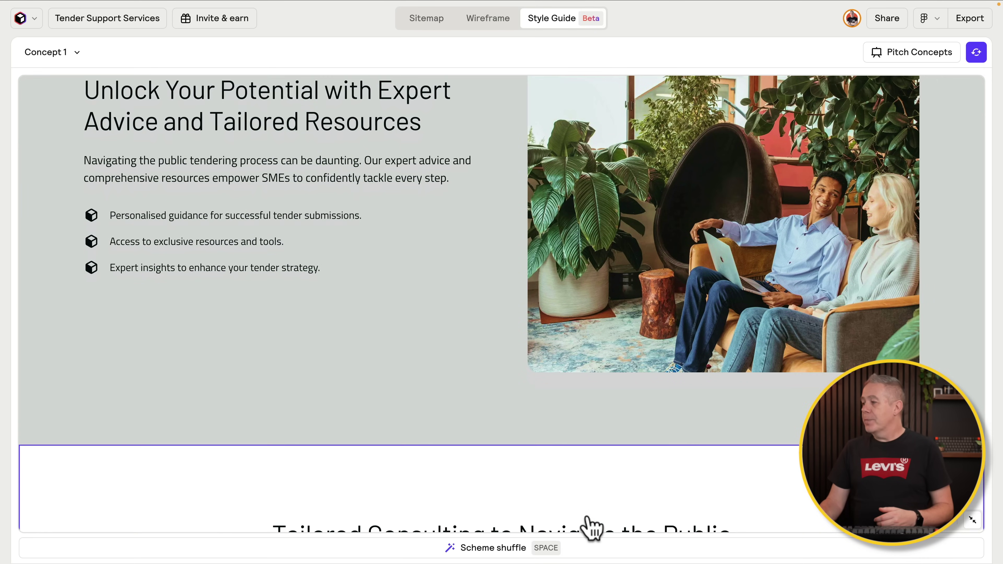
click(945, 535)
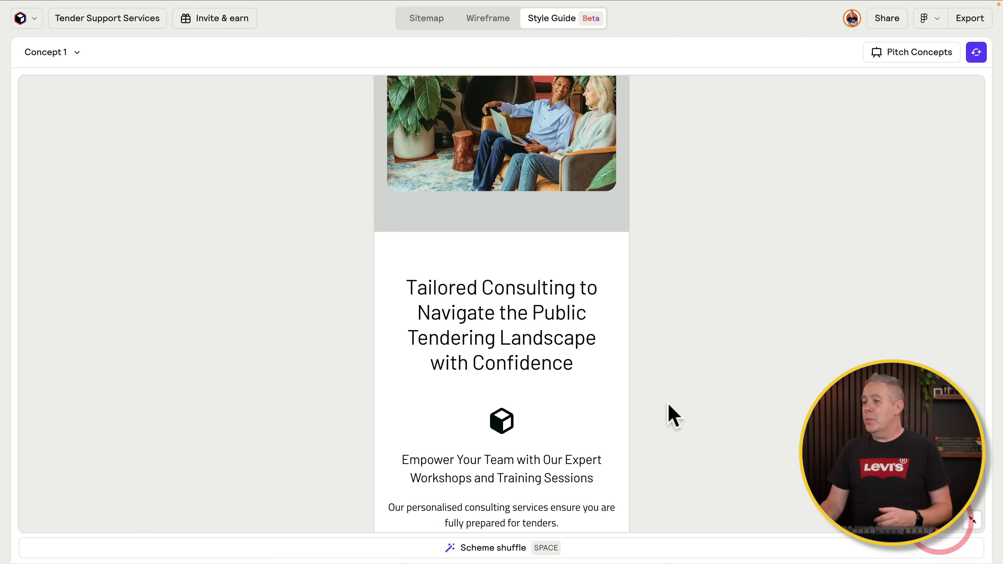
scroll(550, 449, down, 12)
scroll(553, 445, down, 20)
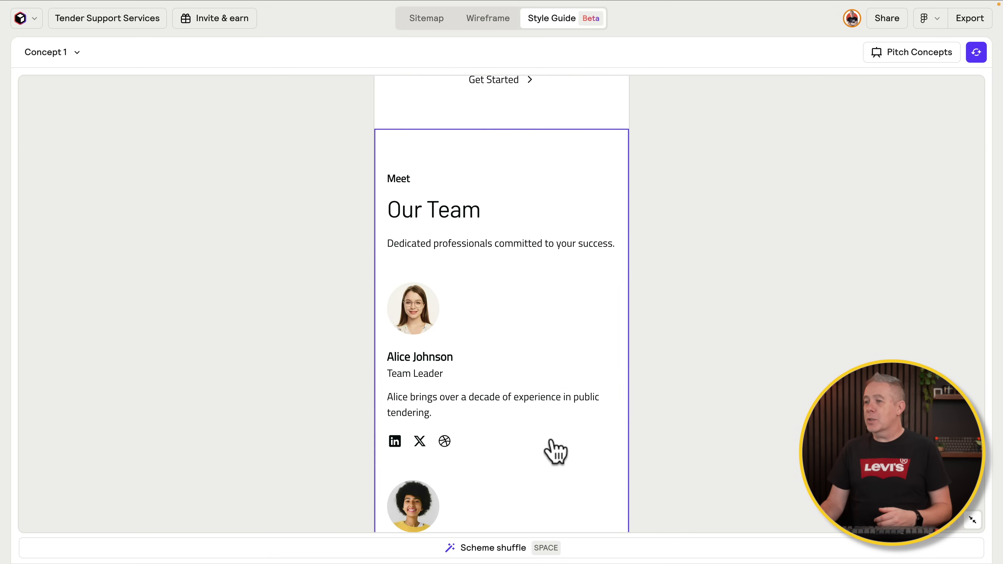
scroll(554, 451, up, 20)
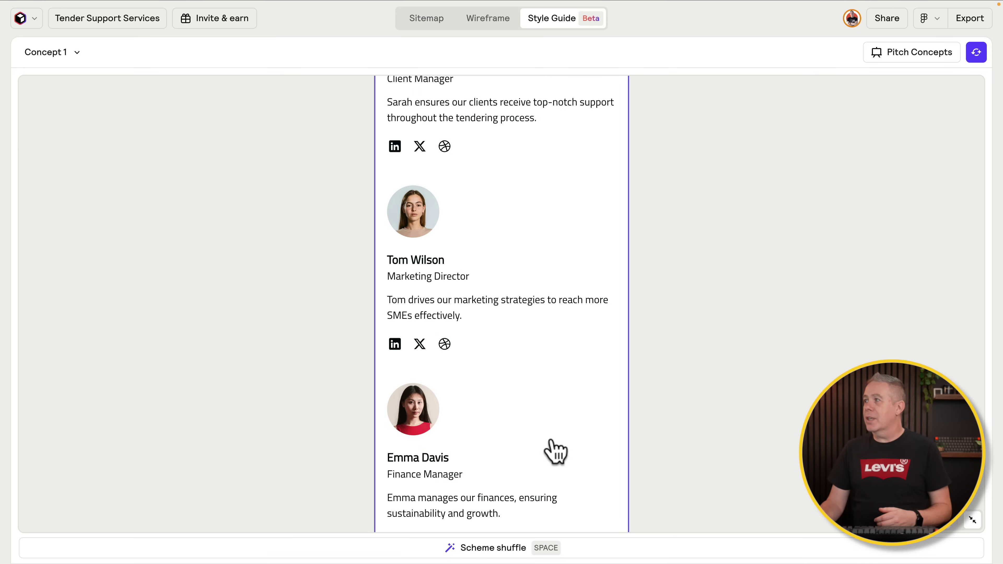
scroll(555, 450, up, 5)
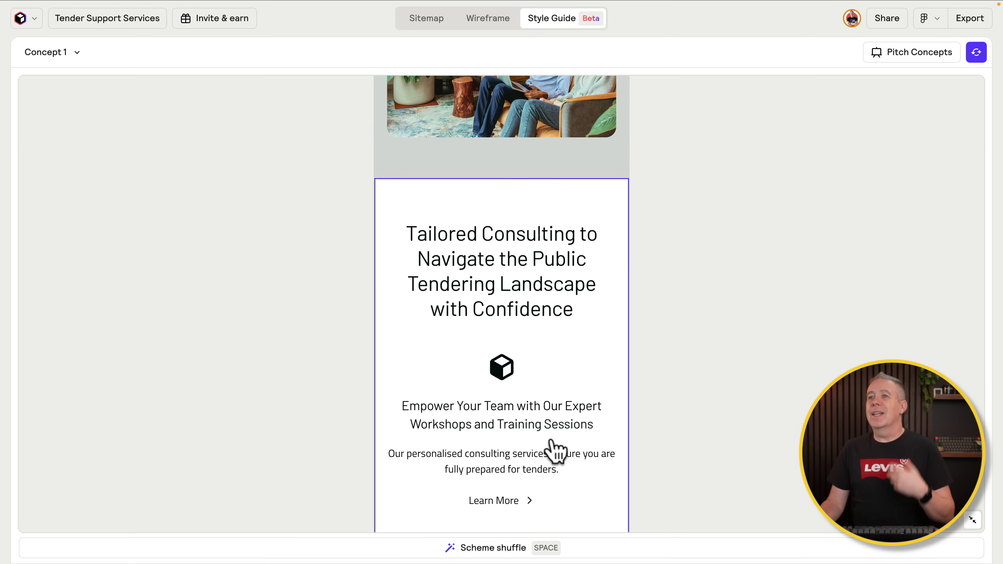
click(77, 54)
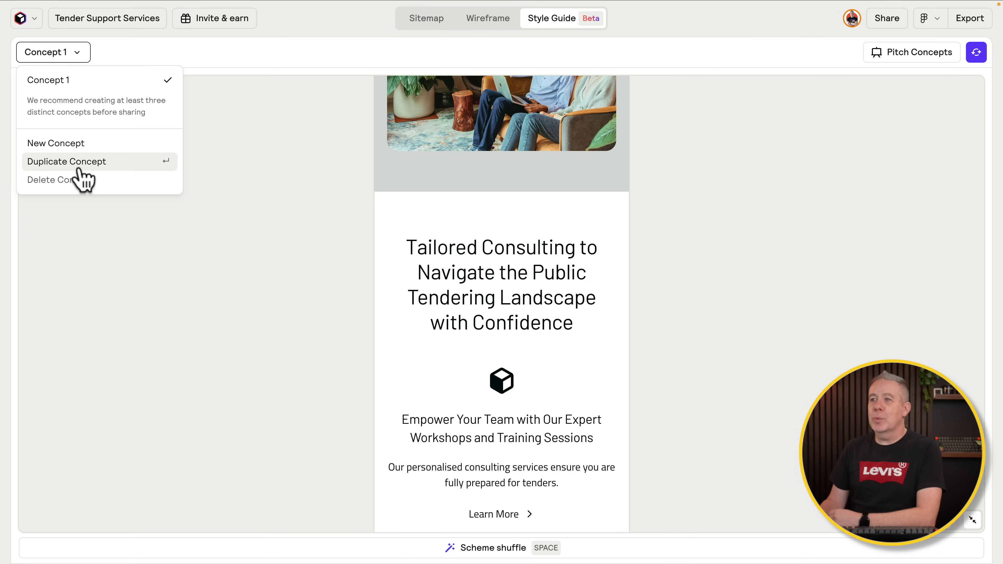
click(452, 47)
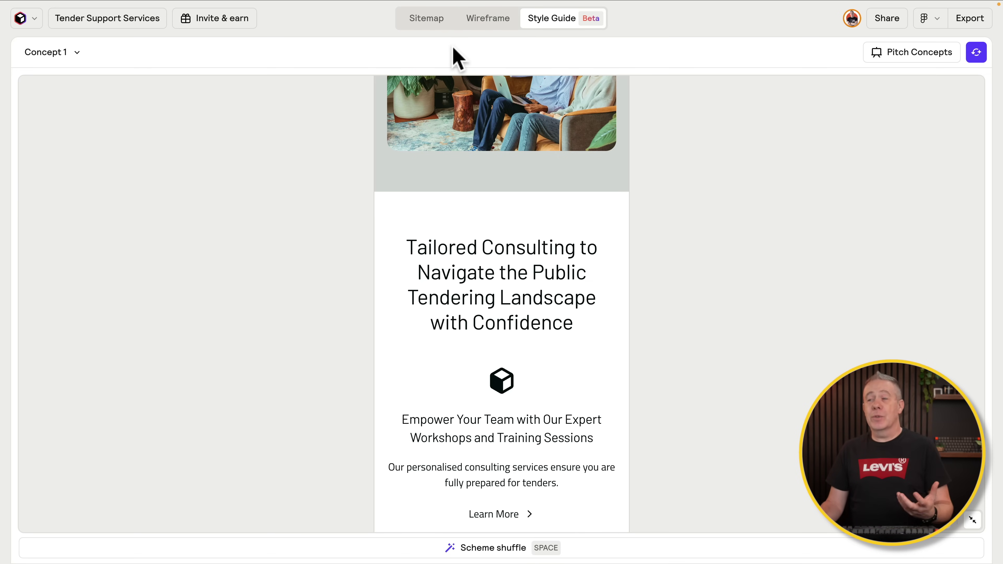
Step: Preview Concept 1 full-page on Pitch Concepts, then go back to the Wireframe tab
click(935, 55)
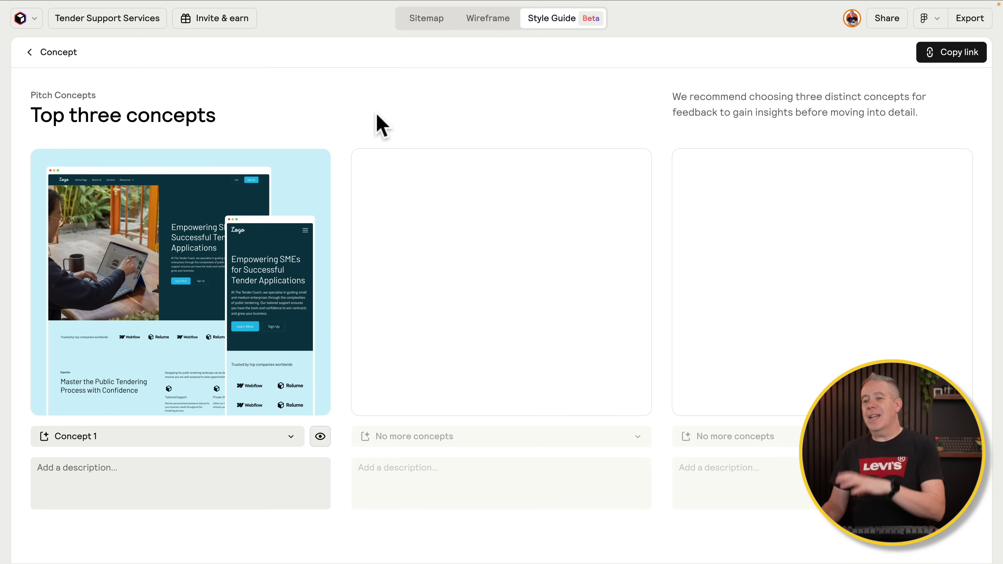
click(241, 295)
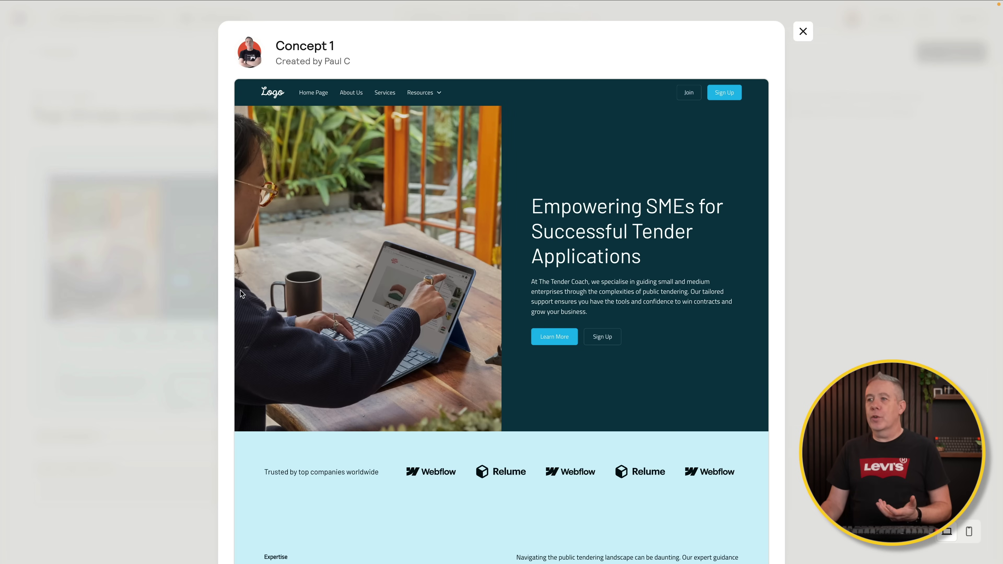
scroll(399, 365, down, 3)
scroll(399, 365, down, 20)
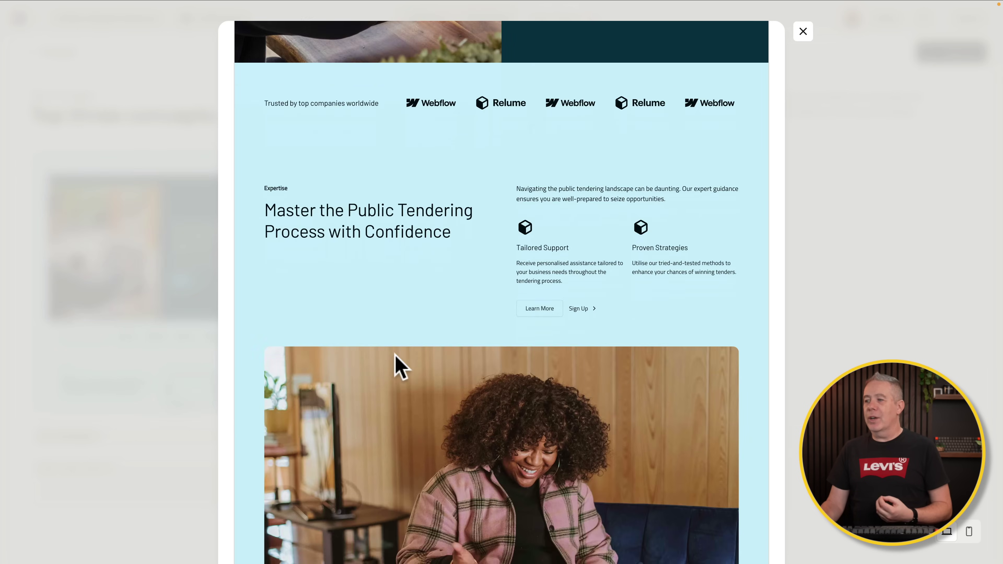
scroll(398, 366, down, 5)
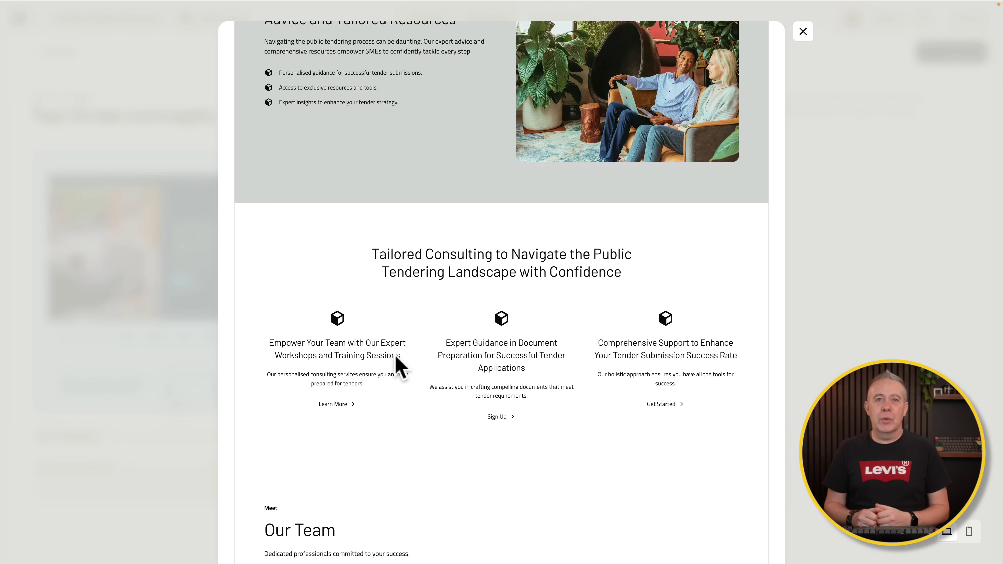
key(Escape)
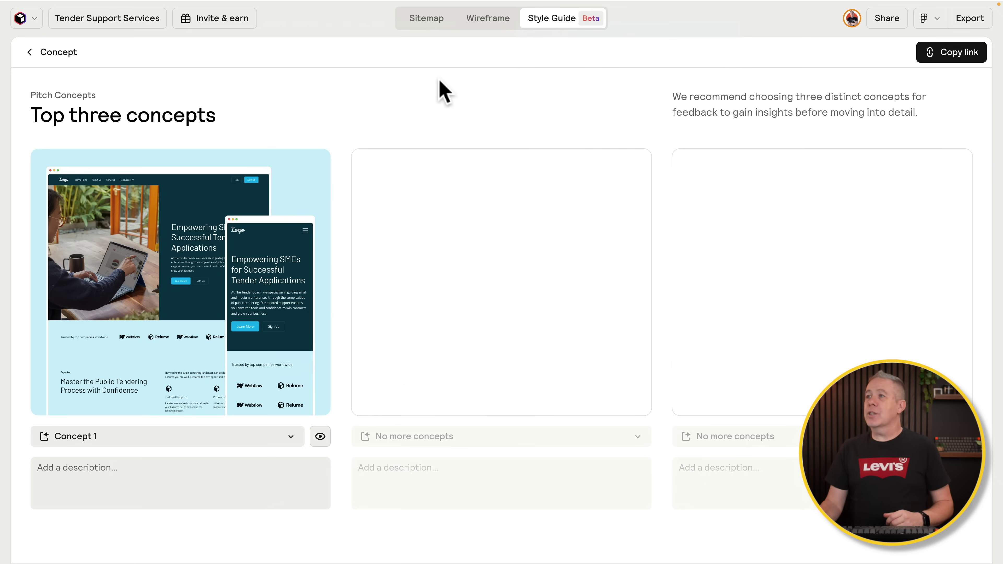
click(484, 20)
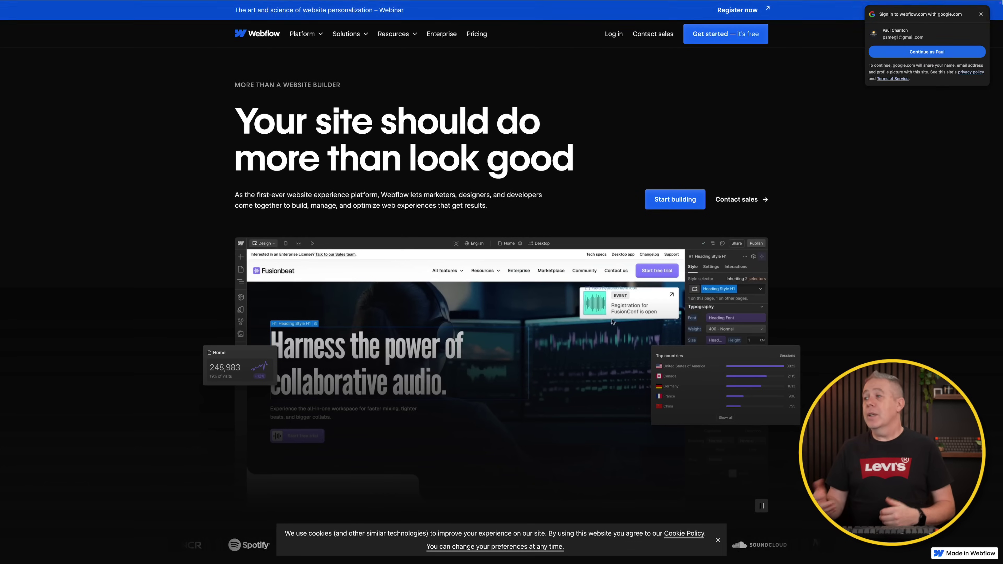
Step: Close the Google sign-in popup at the top right of the Webflow homepage
click(980, 14)
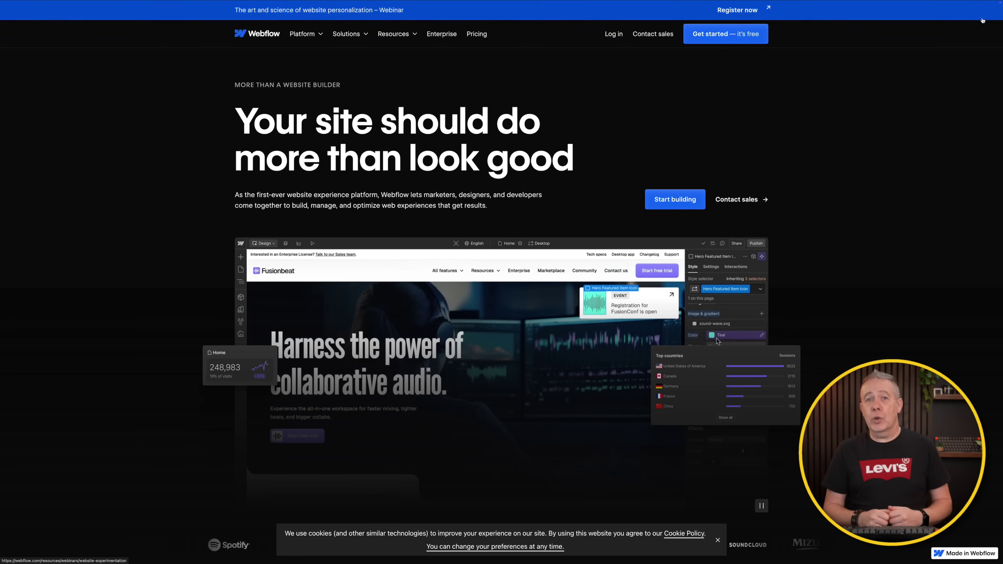